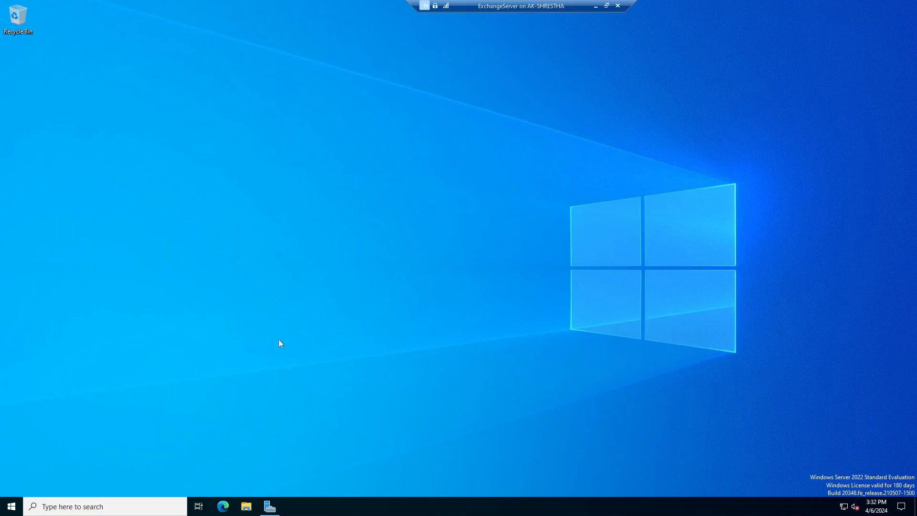
- Open This PC in File Explorer and check the server's local drives
click(247, 507)
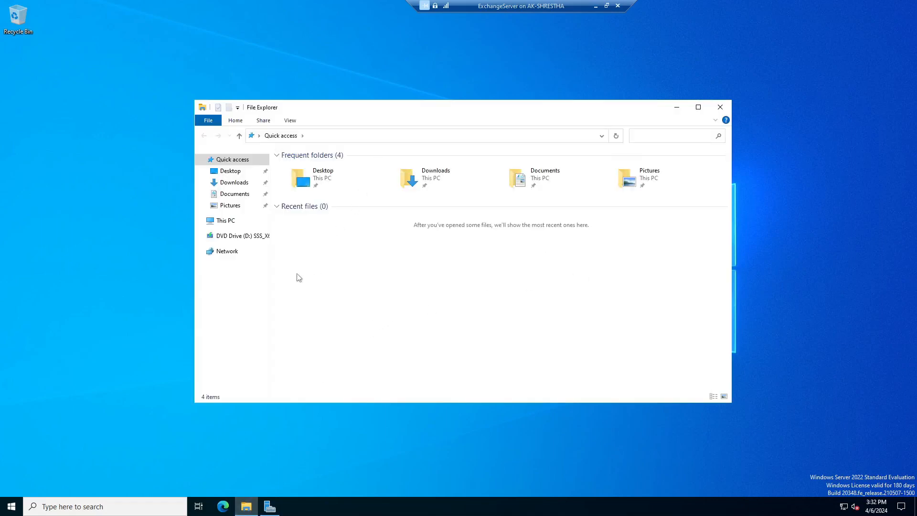
click(233, 222)
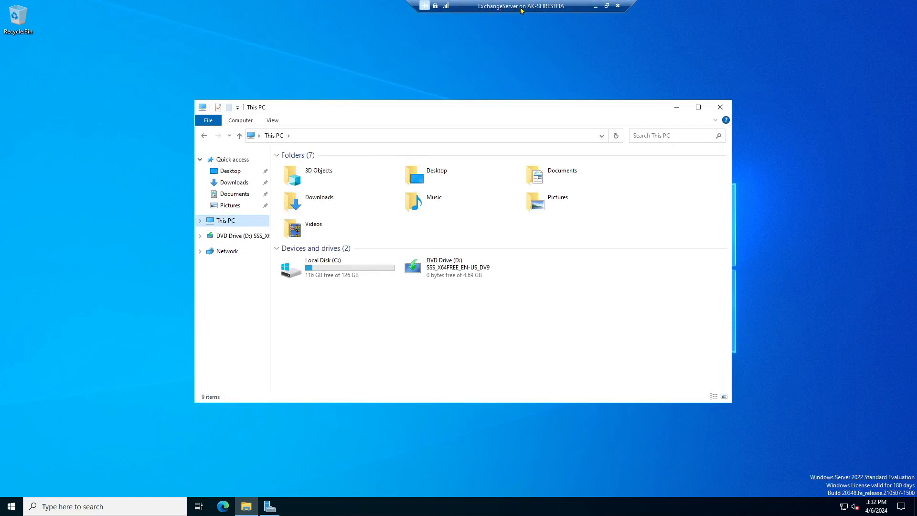
click(333, 277)
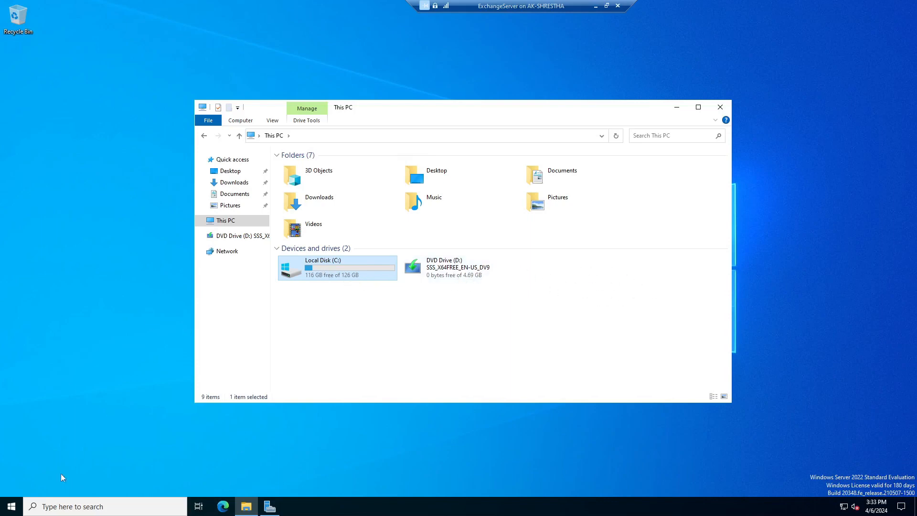
- Open Disk Management, enlarge its window and place it beside the File Explorer window
right_click(13, 510)
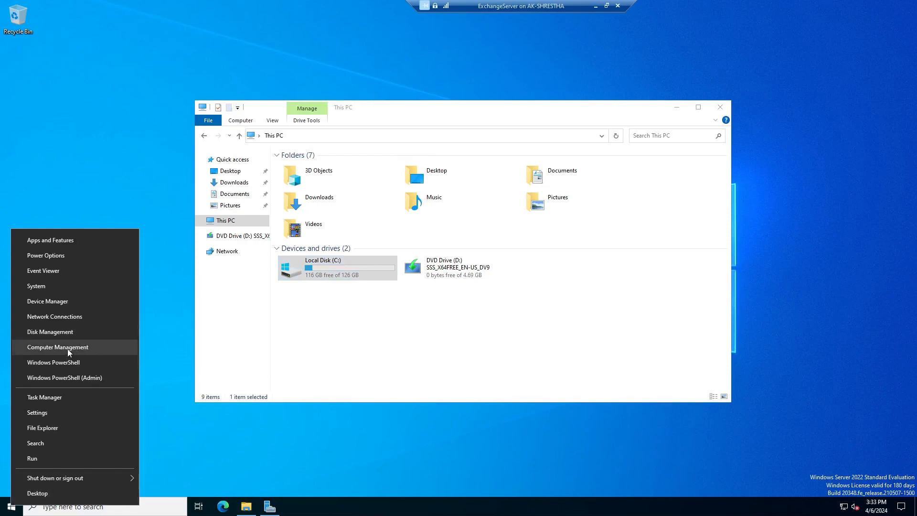
click(52, 333)
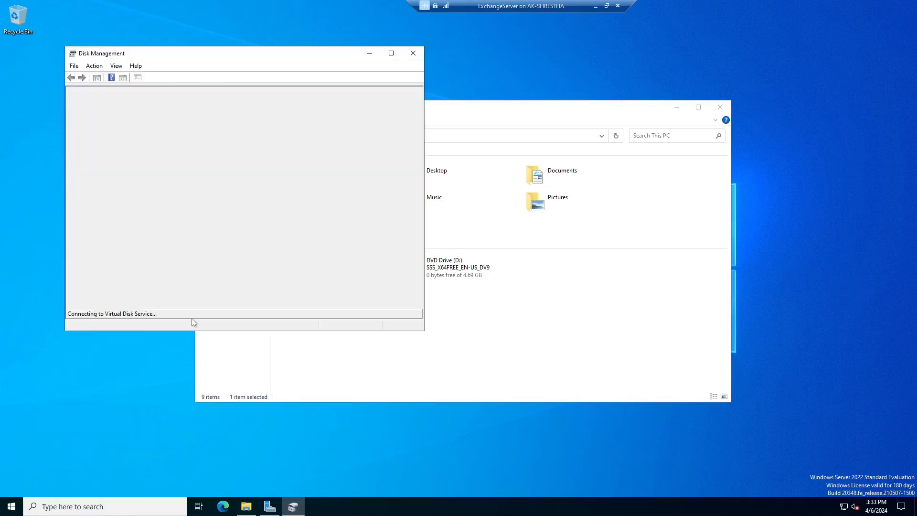
drag(213, 55, 540, 61)
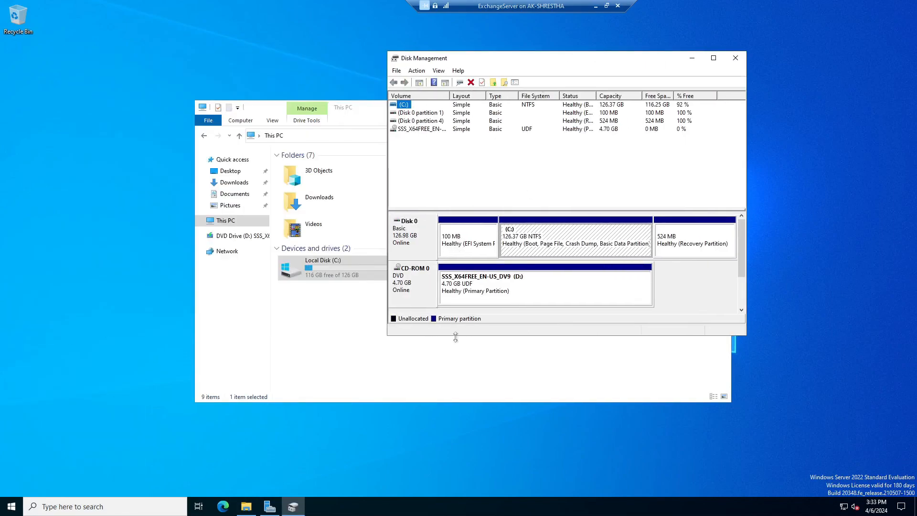
drag(477, 336, 477, 414)
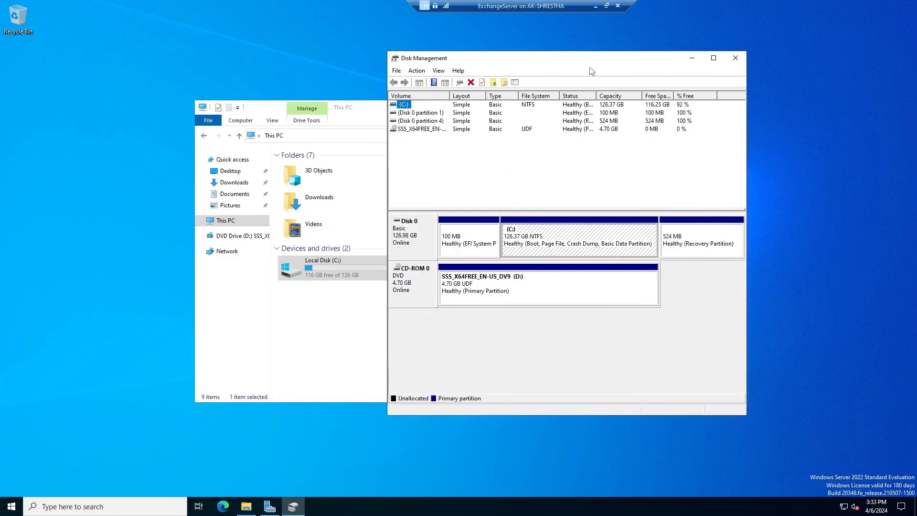
drag(593, 65, 732, 71)
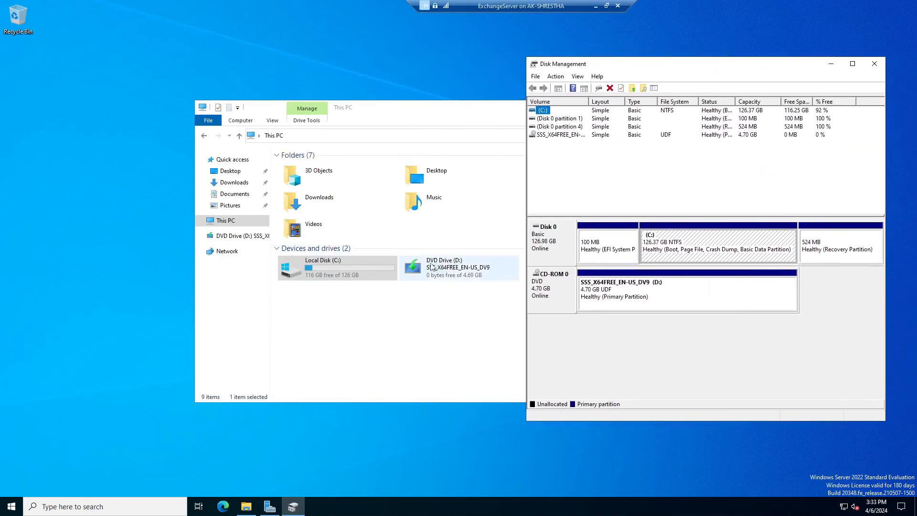
- Examine the actions available for the CD-ROM 0 drive and the C: volume, and close Disk Management and File Explorer
right_click(554, 289)
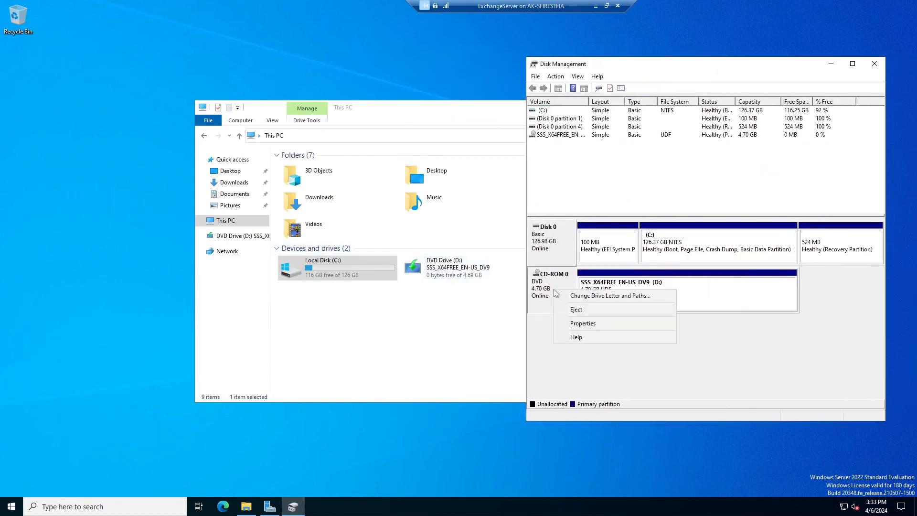
click(562, 364)
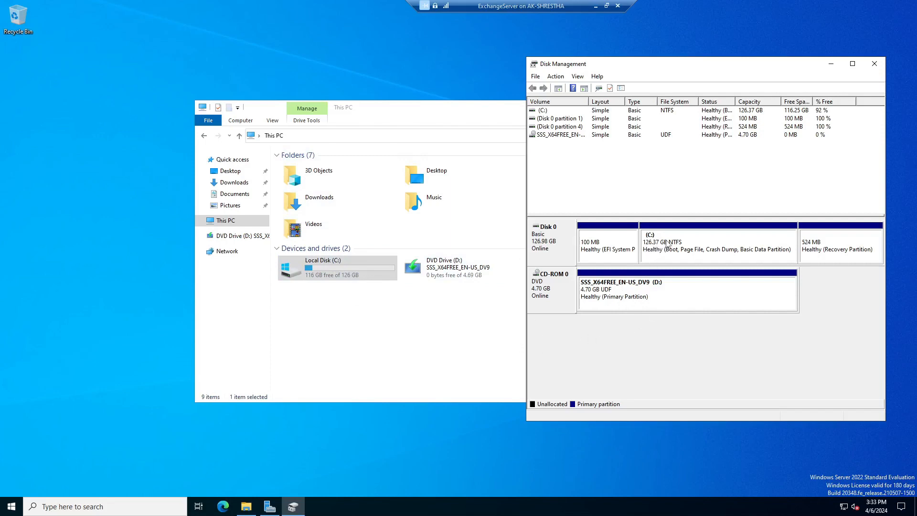
click(668, 245)
right_click(668, 244)
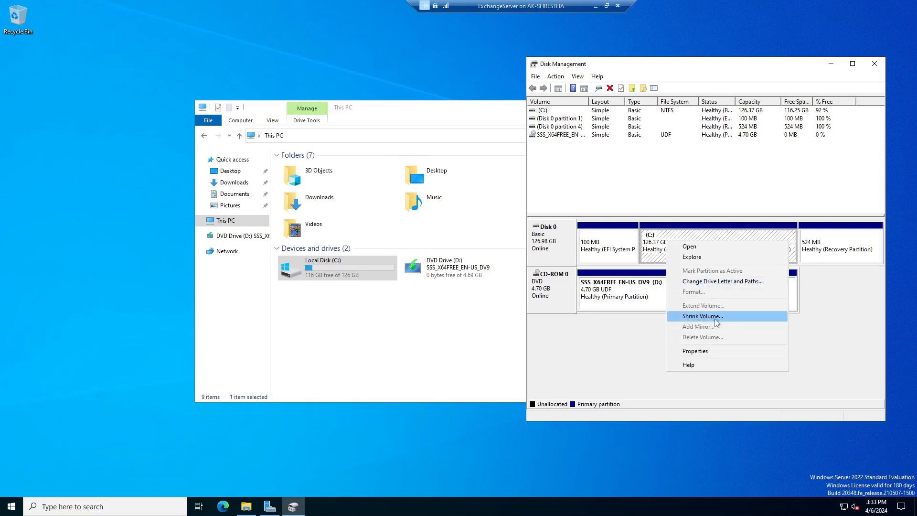
click(616, 341)
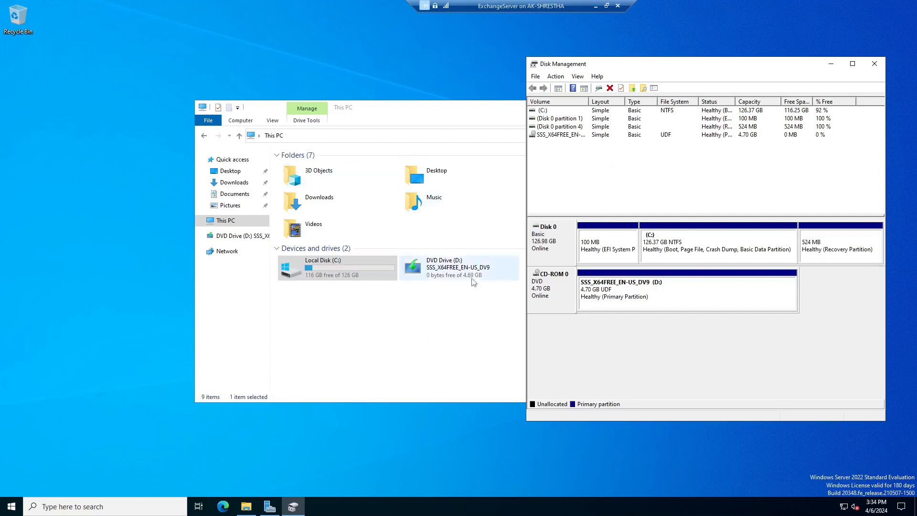
click(875, 64)
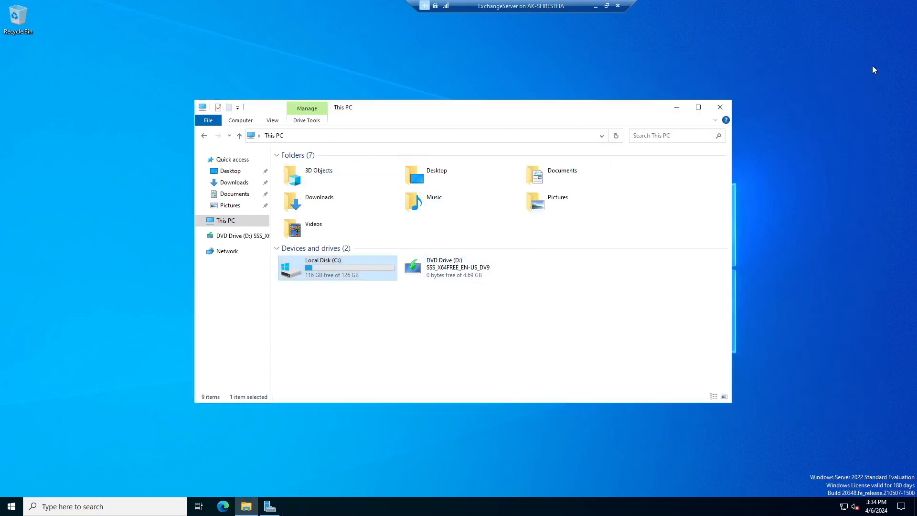
click(720, 107)
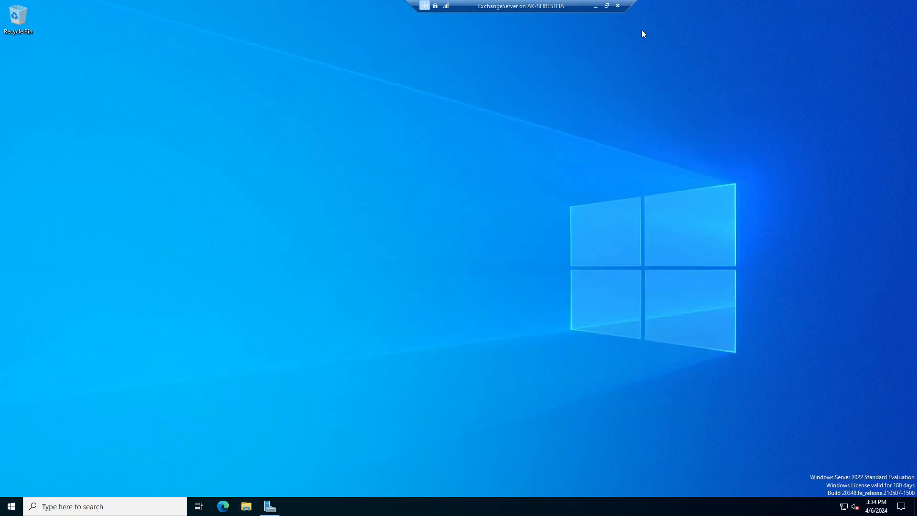
- Leave the ExchangeServer session and turn off that virtual machine in Hyper-V Manager
click(618, 6)
right_click(201, 88)
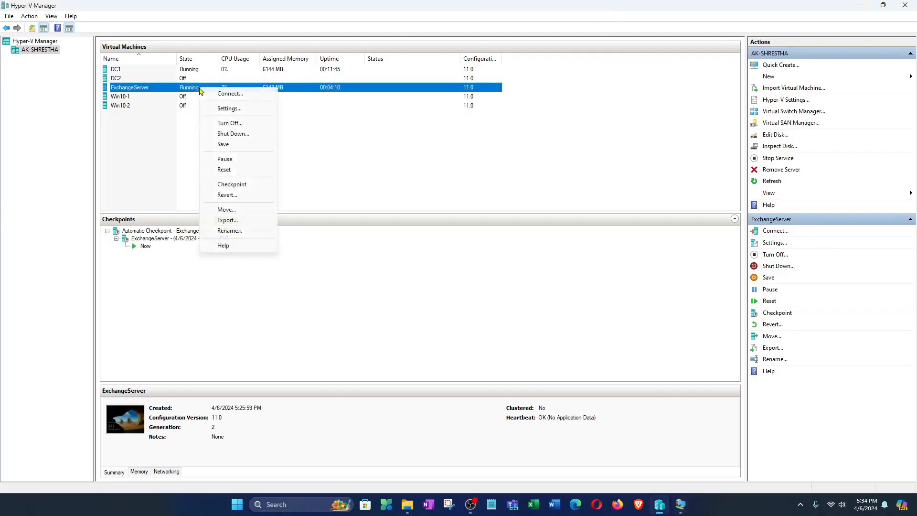
click(227, 124)
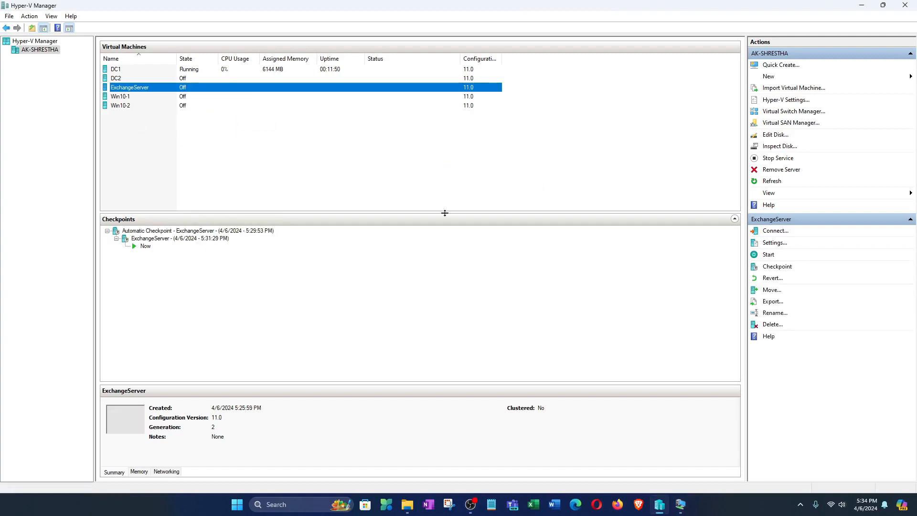
click(358, 144)
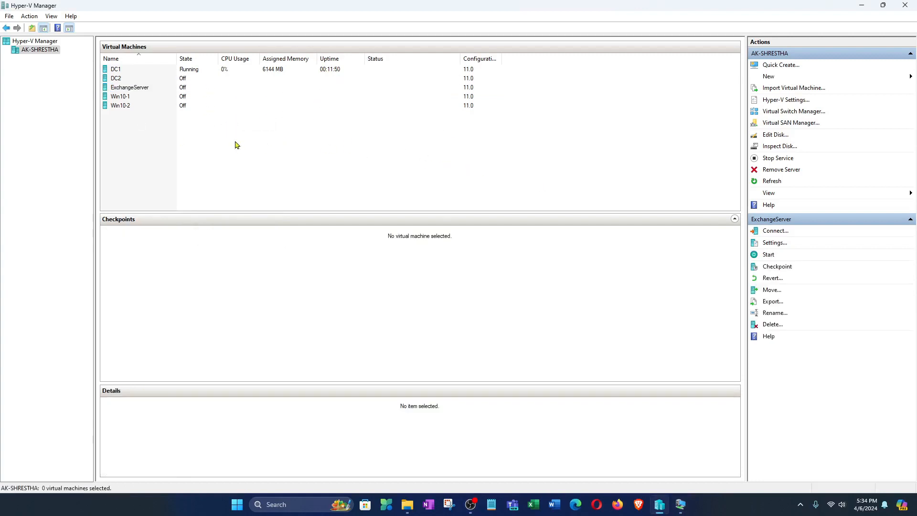
- Start a new virtual hard disk on the Hyper-V host, using the VHDX format and the fixed size type
right_click(51, 52)
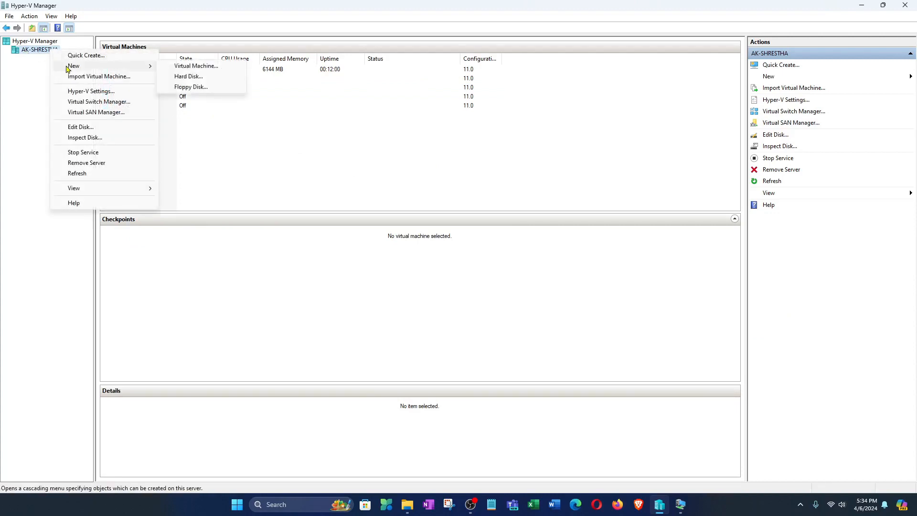
click(193, 79)
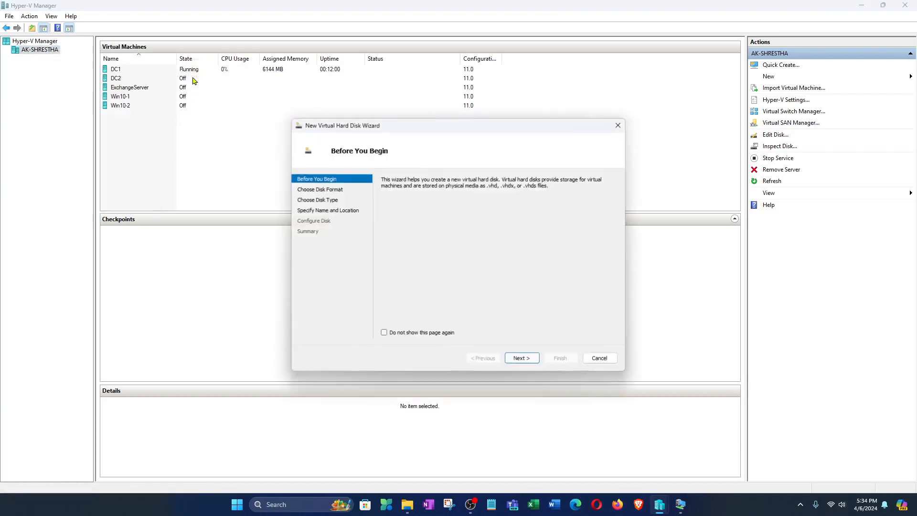
drag(398, 127, 449, 89)
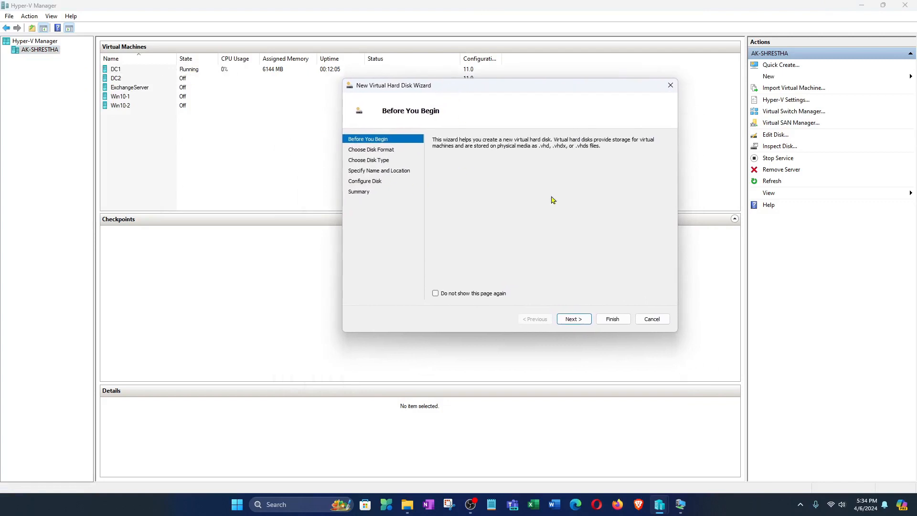
click(575, 320)
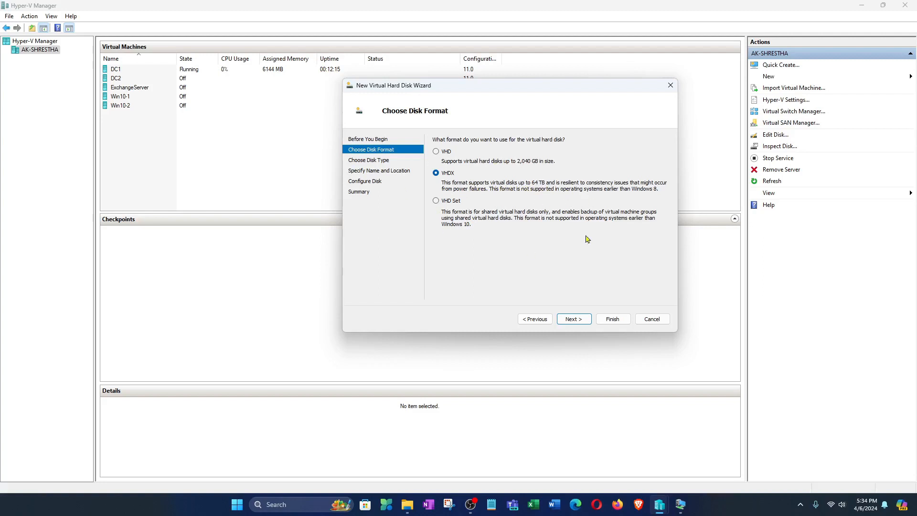
click(579, 321)
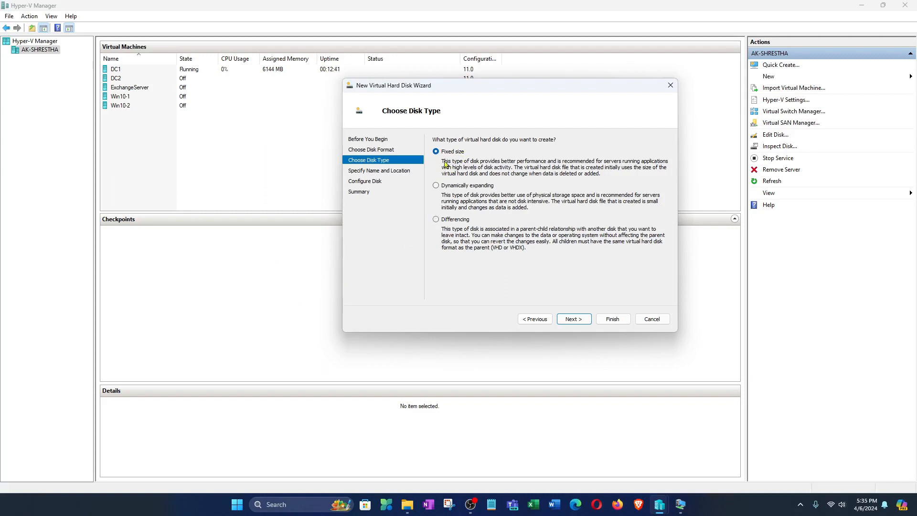
click(574, 319)
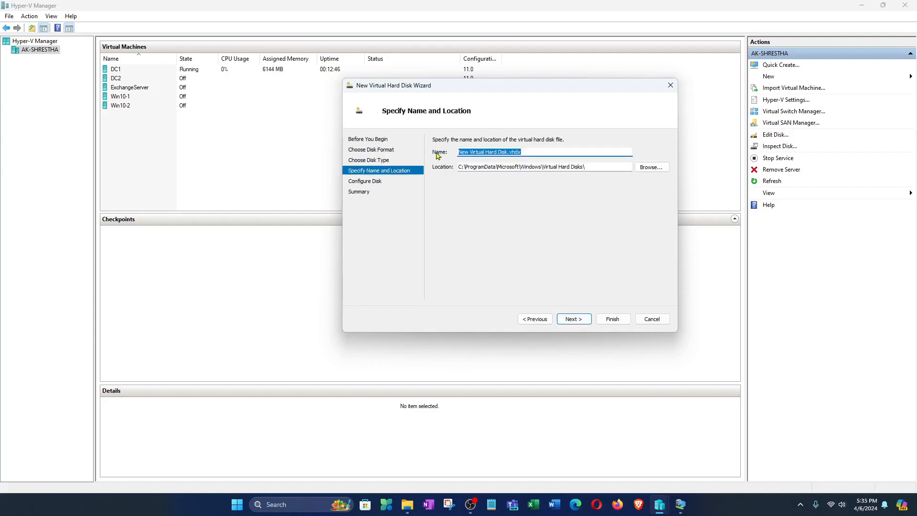
- Name the new virtual hard disk file ExchangeDrive.vhdx
click(532, 152)
drag(511, 152, 449, 154)
click(511, 151)
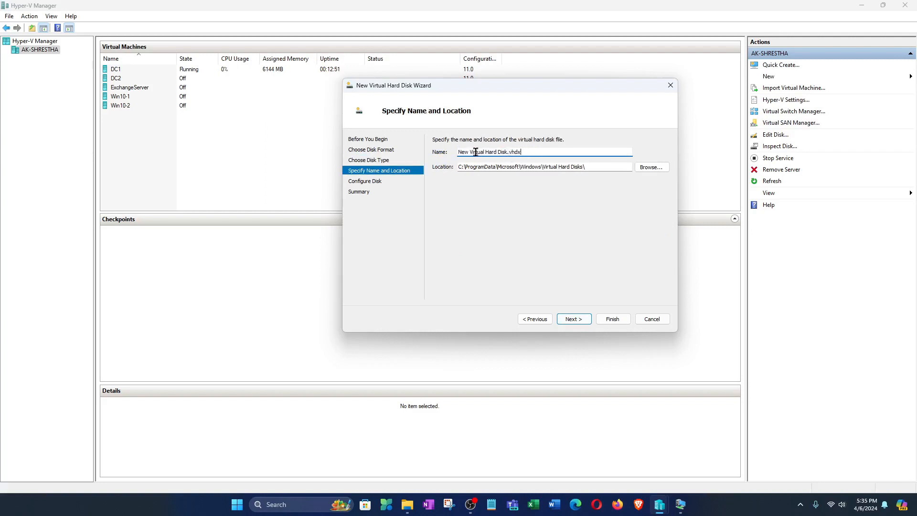
drag(457, 152, 505, 151)
key(BackSpace)
text(ExchangeDrive)
- Set the virtual hard disk's storage location to the Hyper-V folder on drive D
click(652, 169)
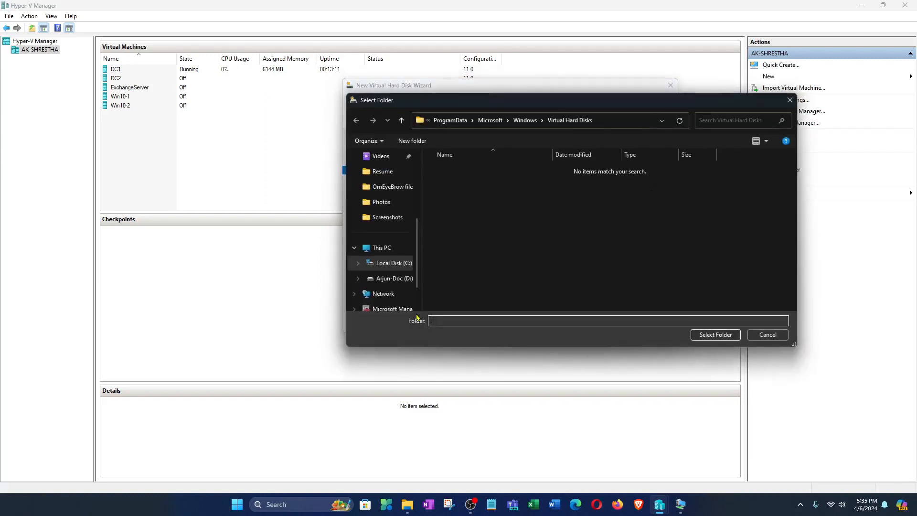
click(390, 280)
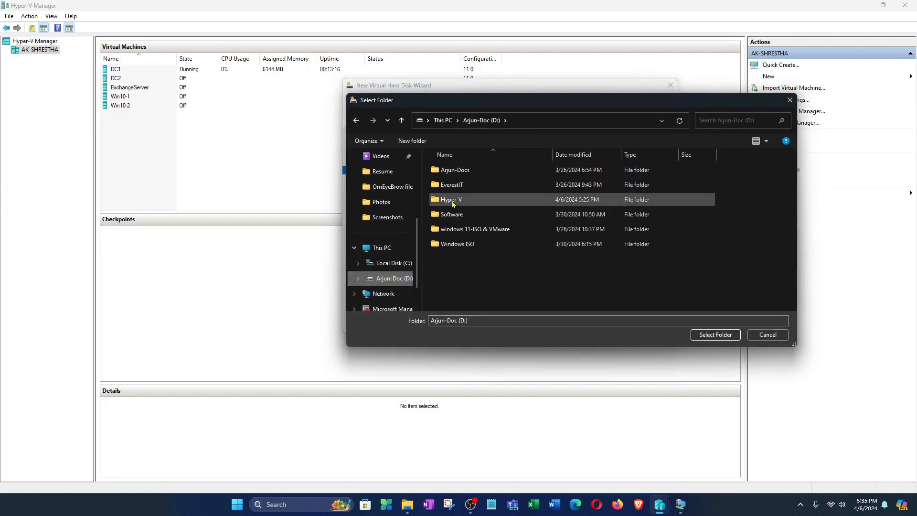
click(452, 203)
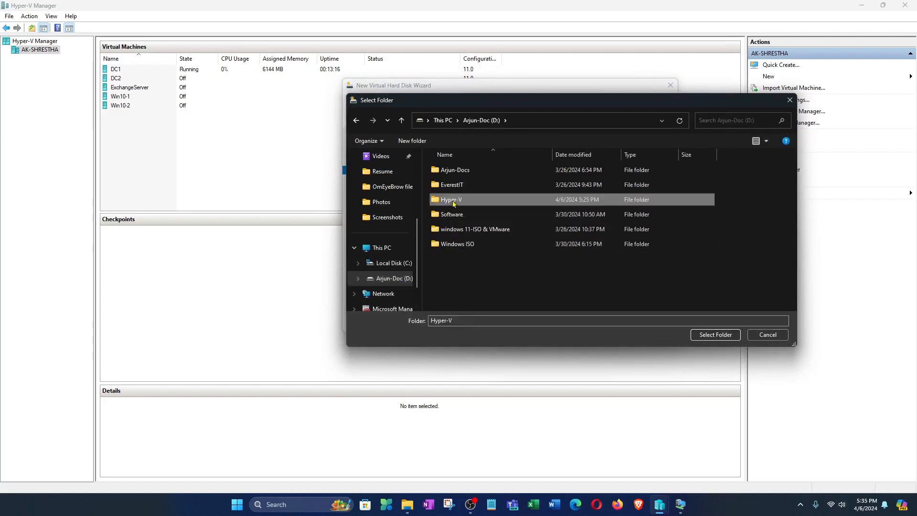
click(715, 335)
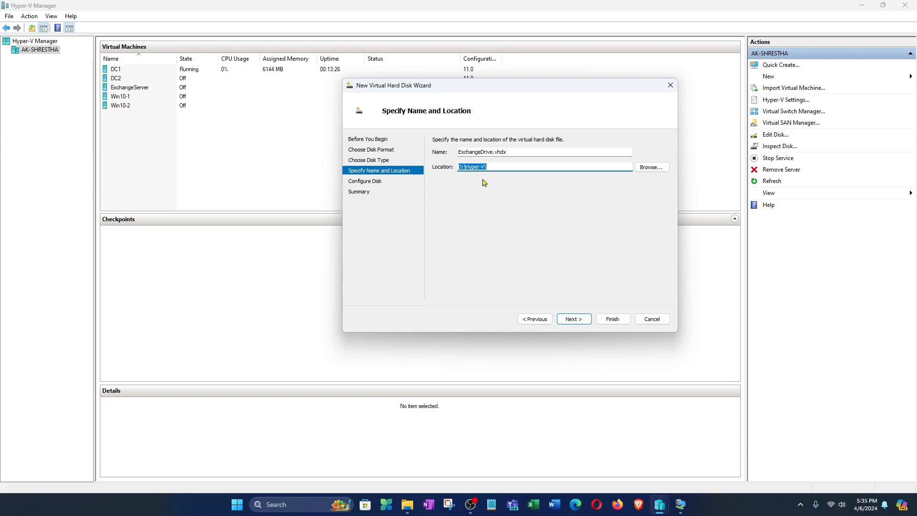
click(578, 323)
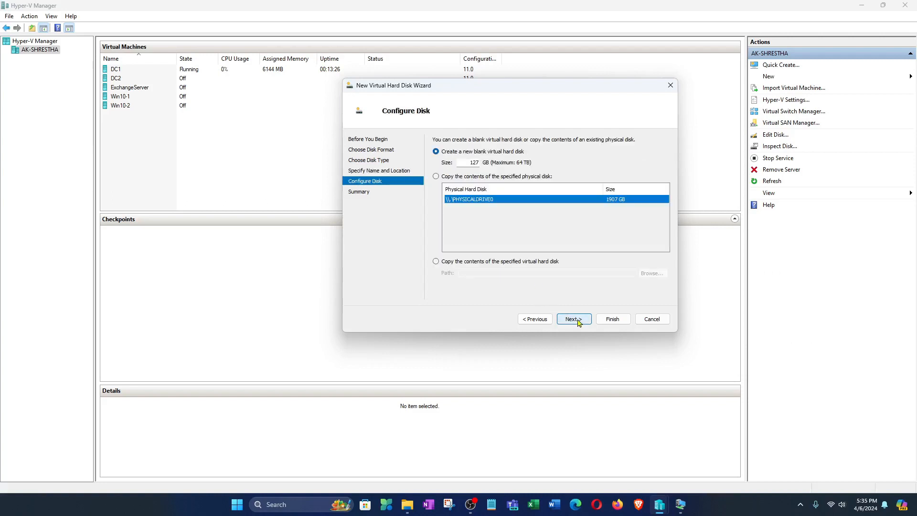
- Set the blank virtual hard disk's size to 120 GB and create the disk
double_click(466, 162)
drag(469, 163, 510, 167)
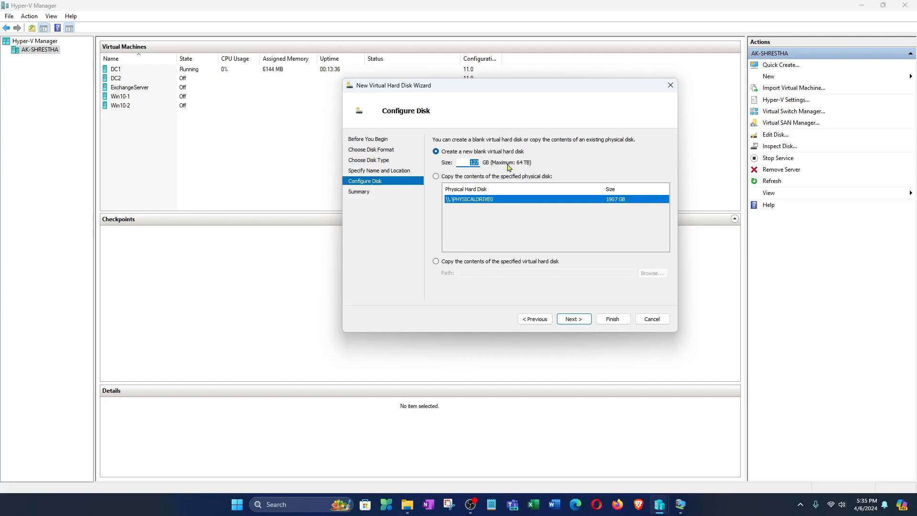
text(1)
click(573, 321)
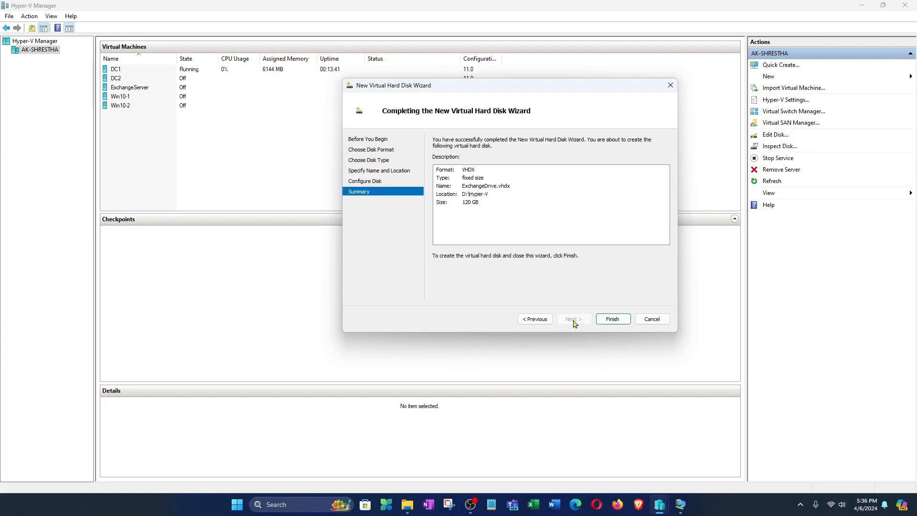
click(615, 320)
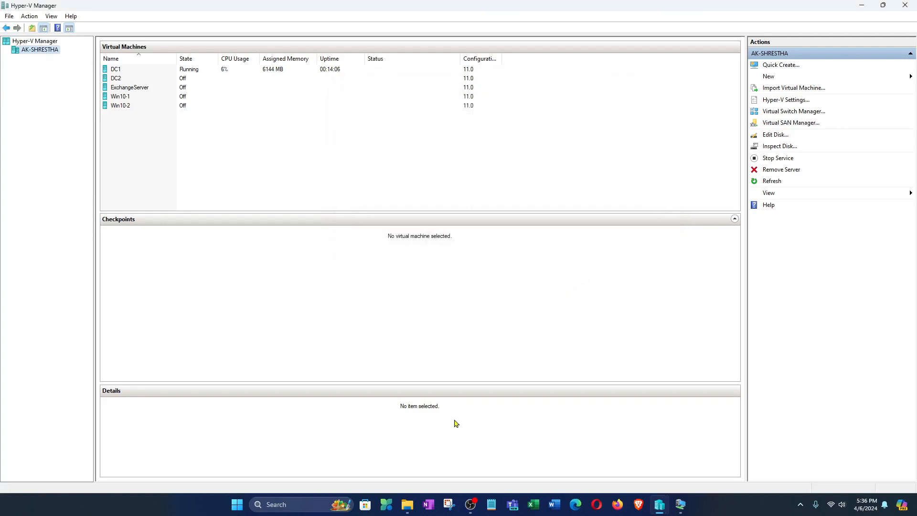
- Switch to File Explorer and check drive D's Hyper-V folder for the new ExchangeDrive.vhdx file
click(410, 508)
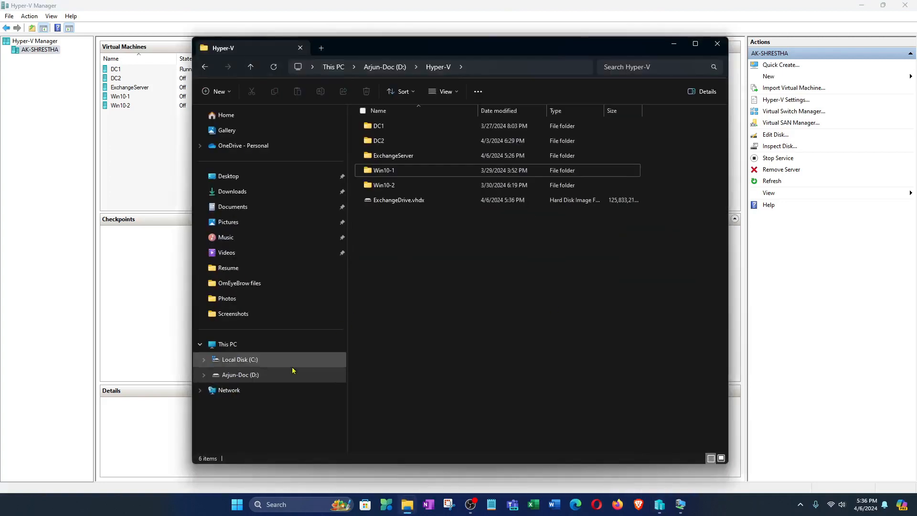
click(258, 376)
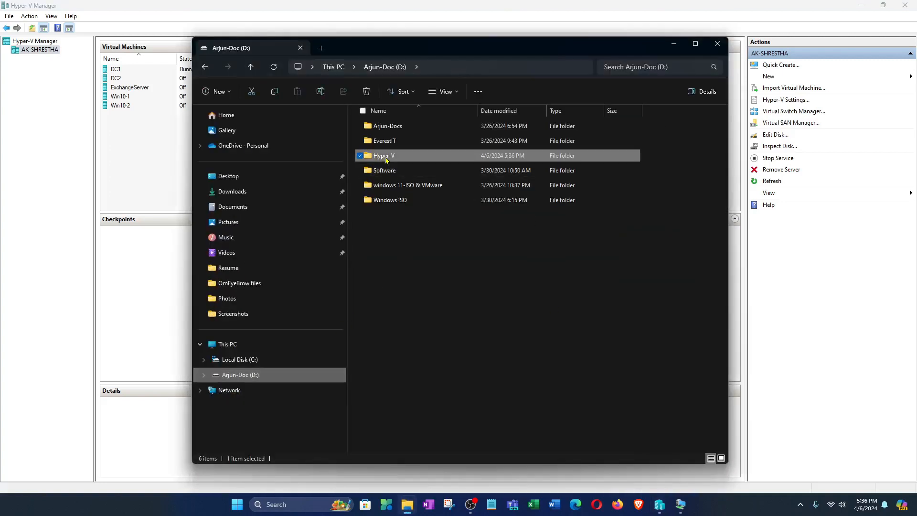
double_click(386, 157)
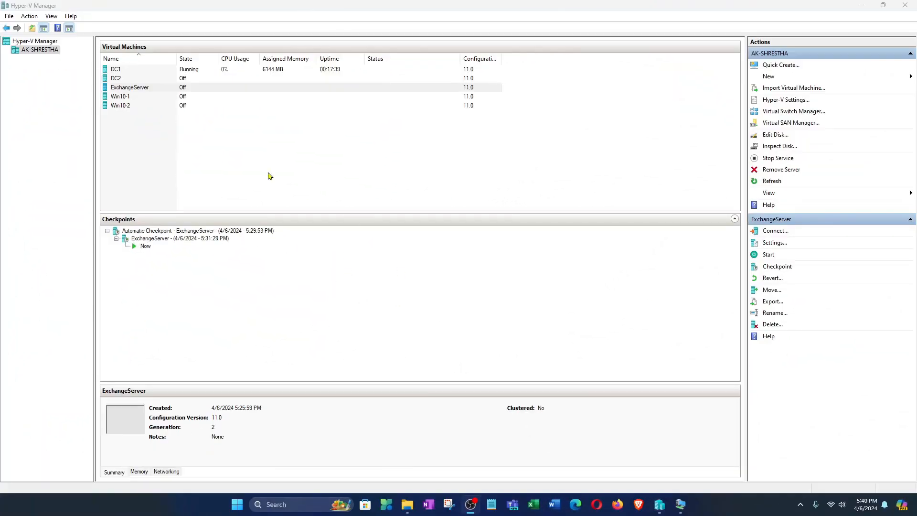
- Add a new hard drive to the SCSI controller in the ExchangeServer virtual machine's settings
right_click(193, 90)
click(218, 109)
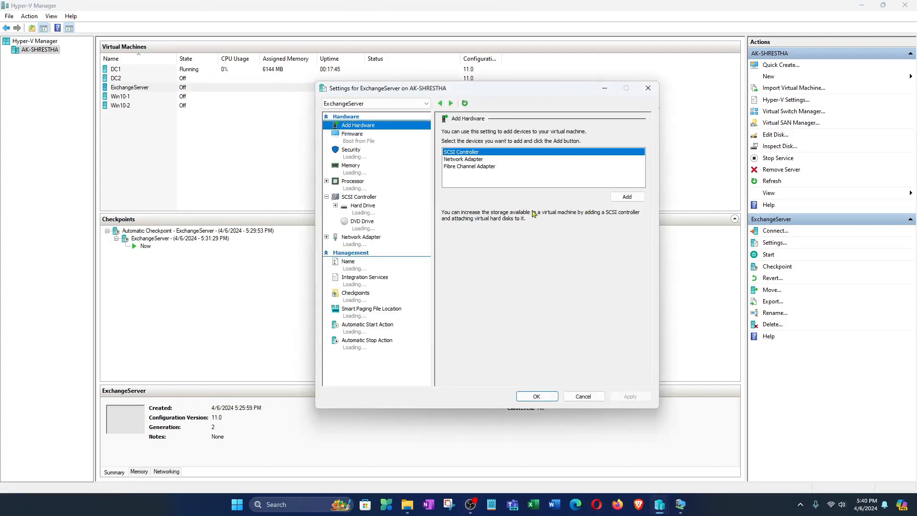
click(359, 198)
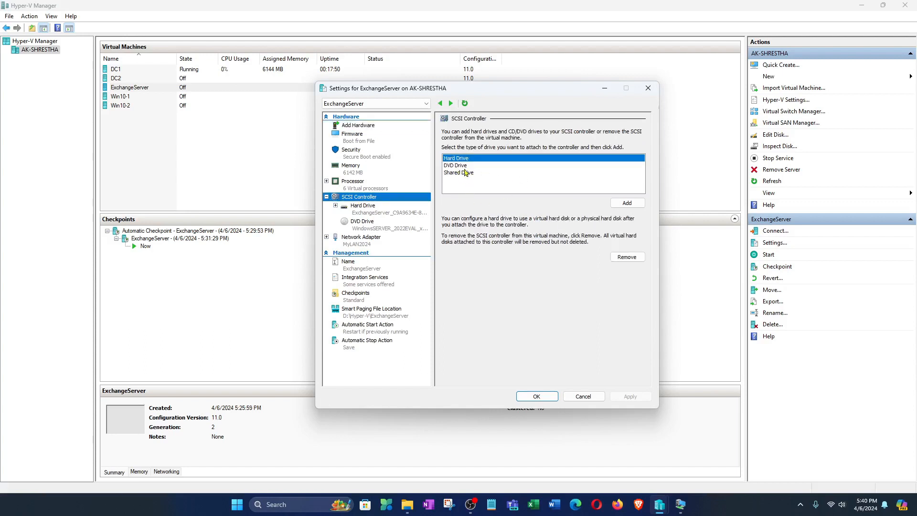
click(628, 203)
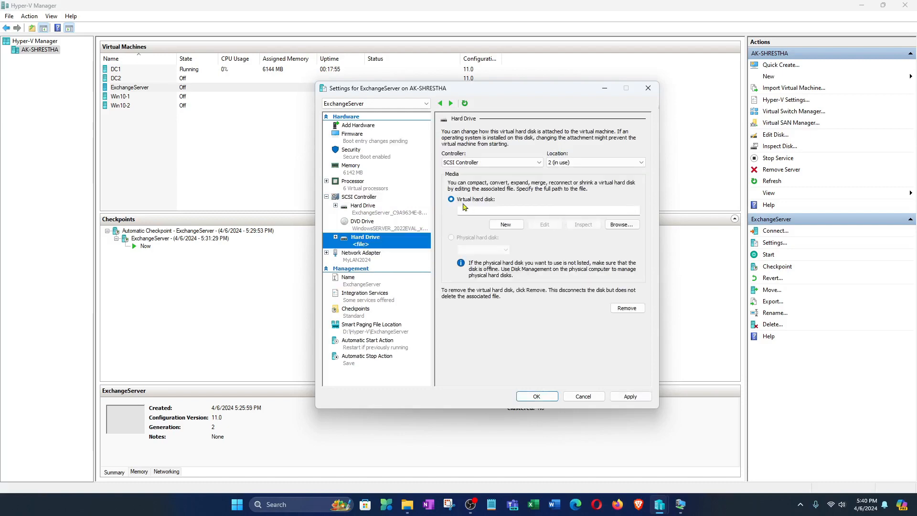
- Attach ExchangeDrive.vhdx from drive D's Hyper-V folder to the new hard drive and save the virtual machine settings
click(623, 224)
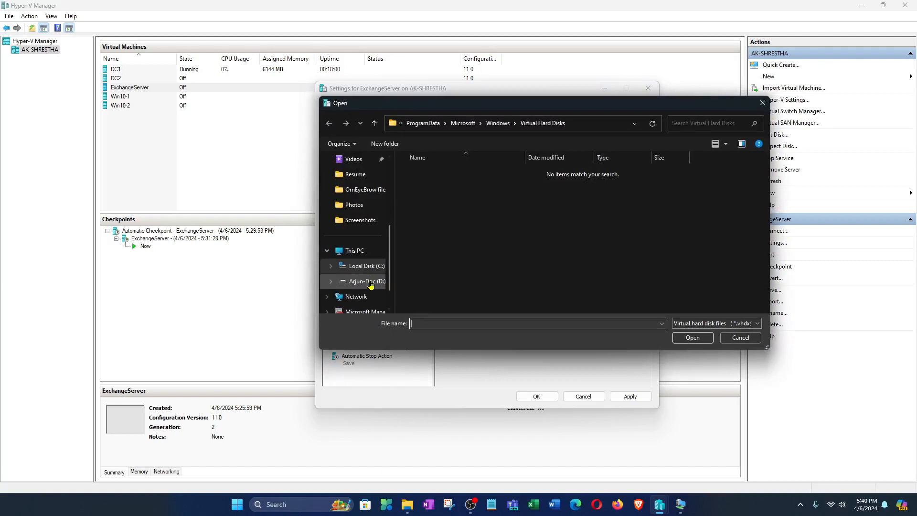
click(368, 281)
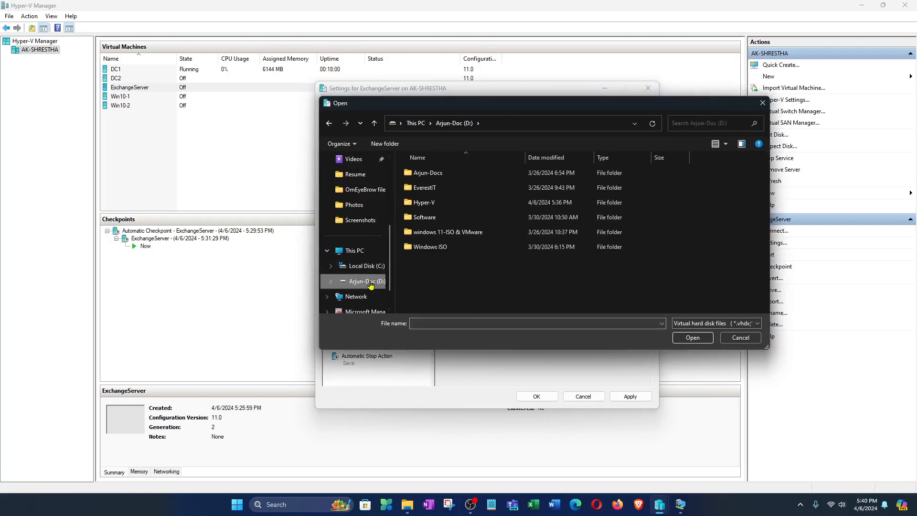
click(433, 206)
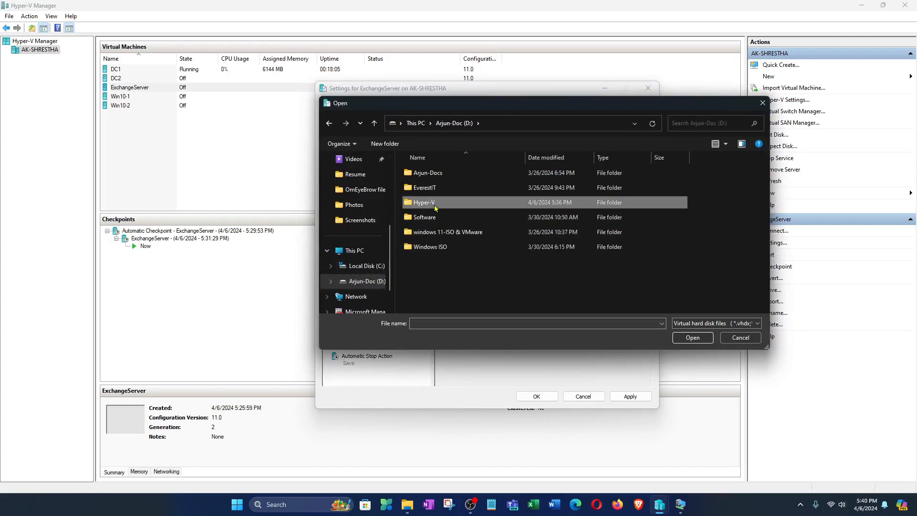
double_click(441, 205)
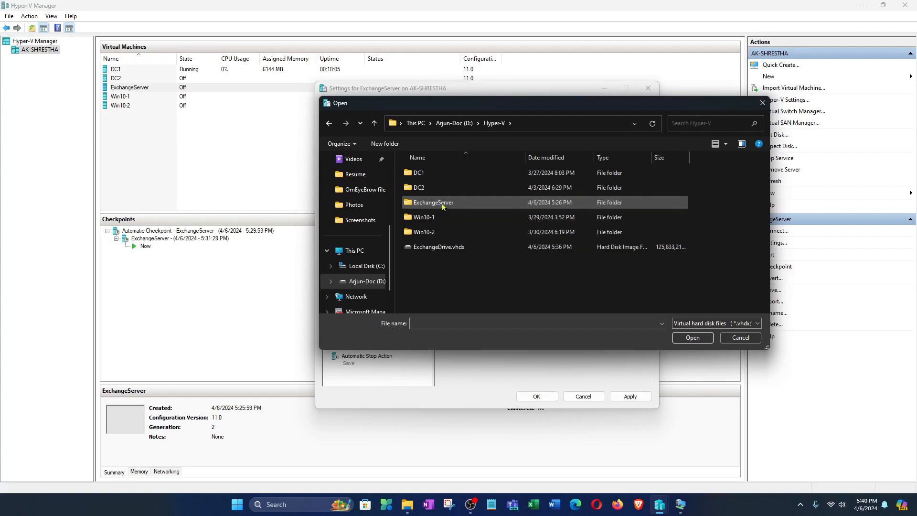
click(427, 250)
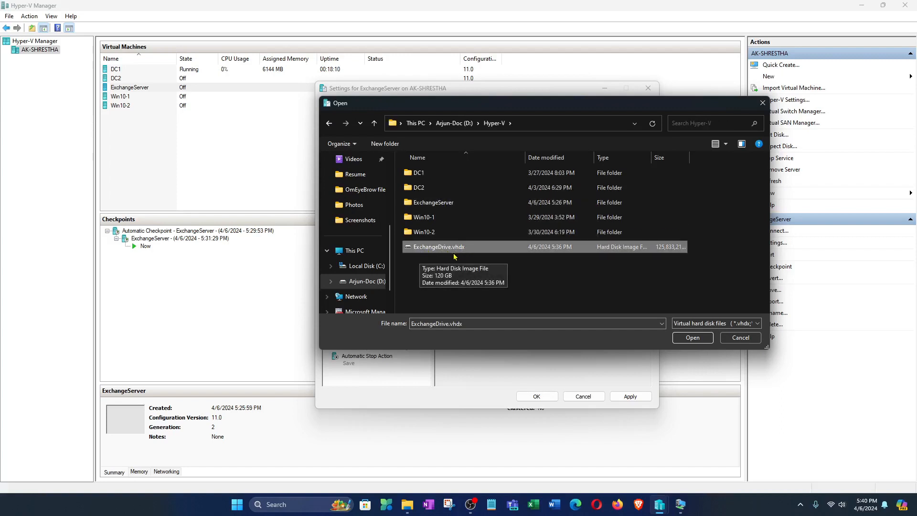
click(693, 338)
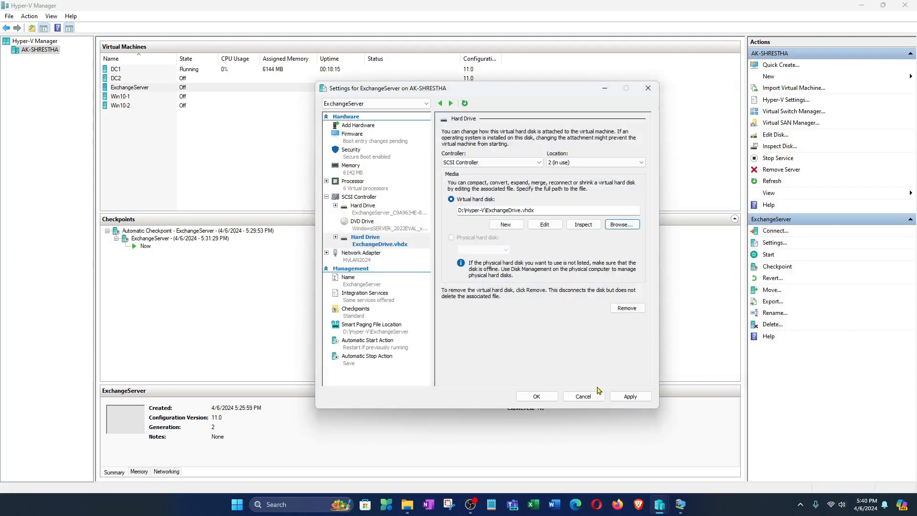
click(630, 396)
click(536, 396)
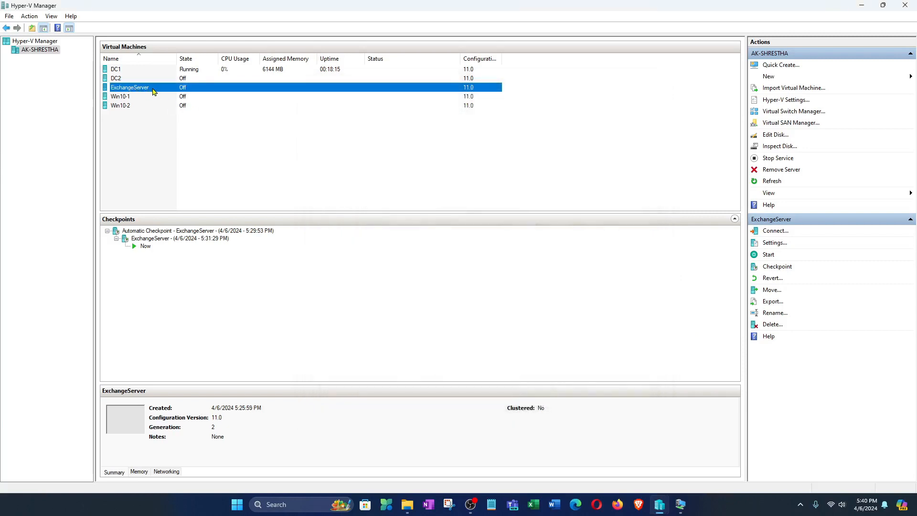
- Connect to the ExchangeServer virtual machine, start it, and restart Windows from the Recovery screen
right_click(194, 88)
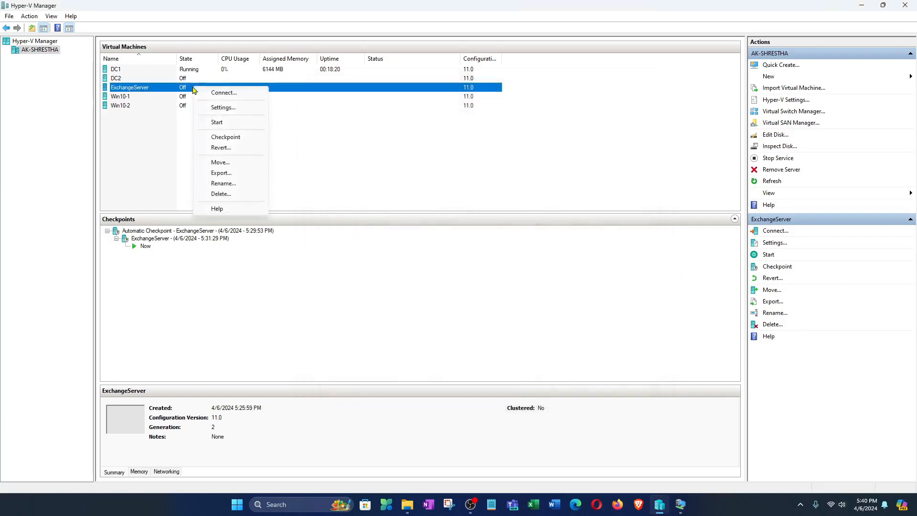
click(223, 92)
click(392, 183)
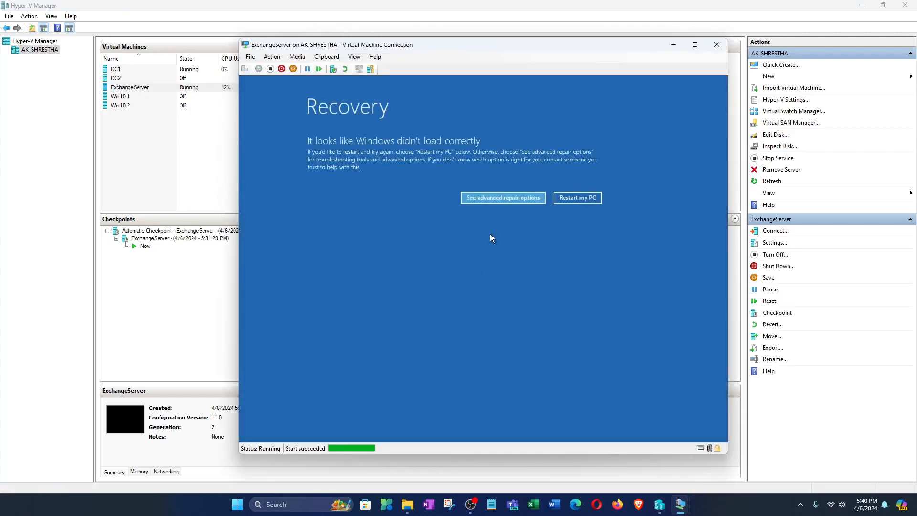
click(490, 202)
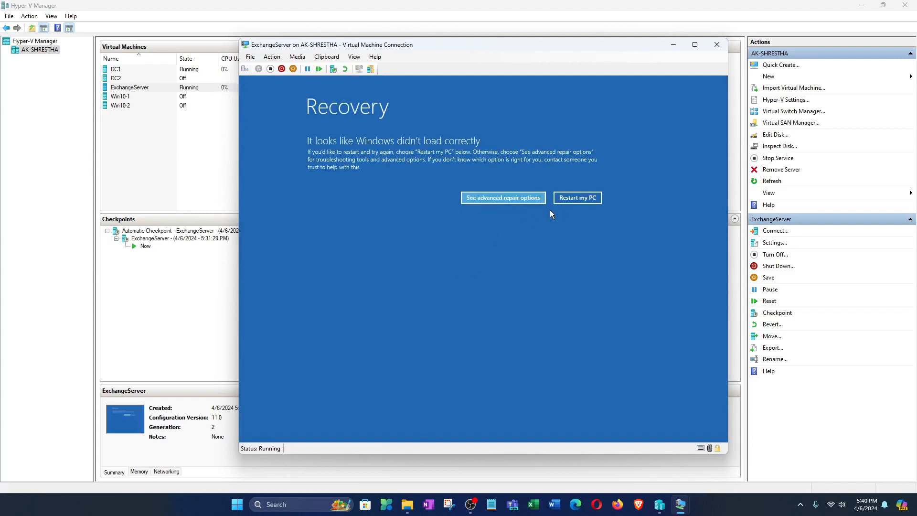
click(584, 202)
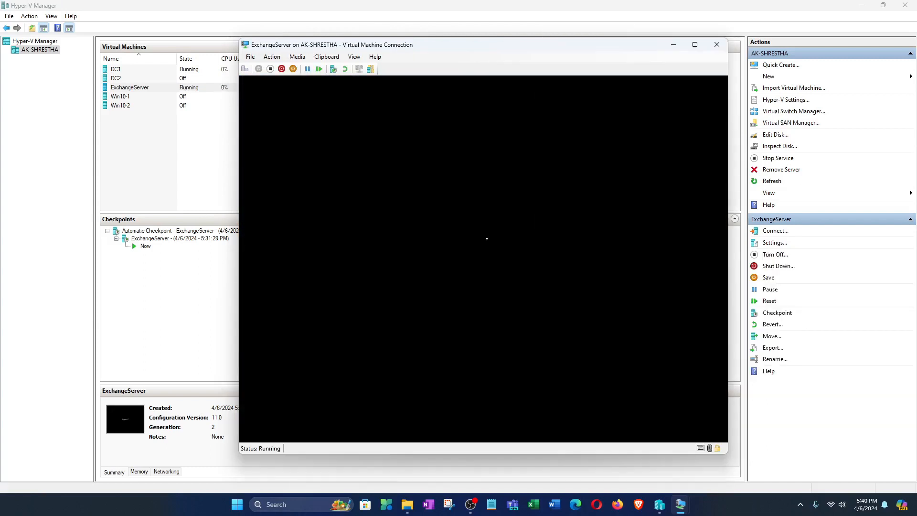
drag(553, 43, 528, 19)
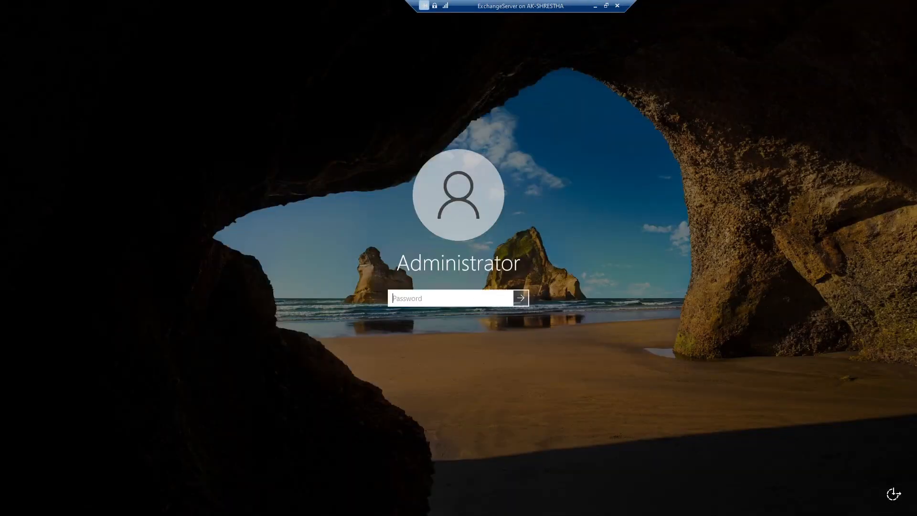
- Sign in to ExchangeServer as Administrator by entering the account password, and minimize Server Manager
text(•)
key(Return)
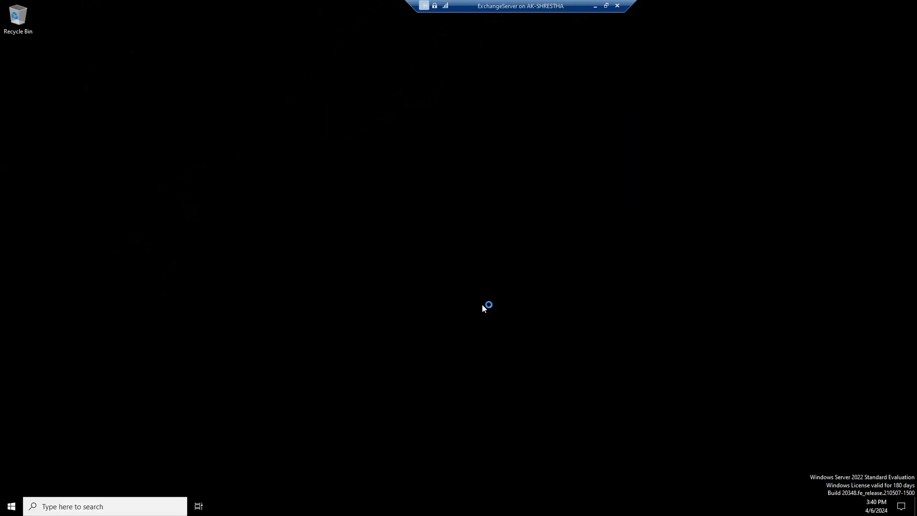
click(496, 319)
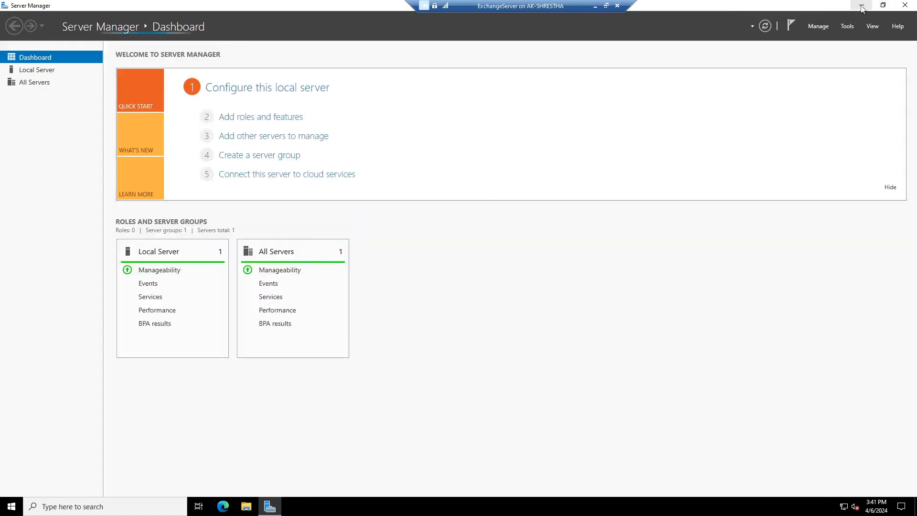
click(862, 6)
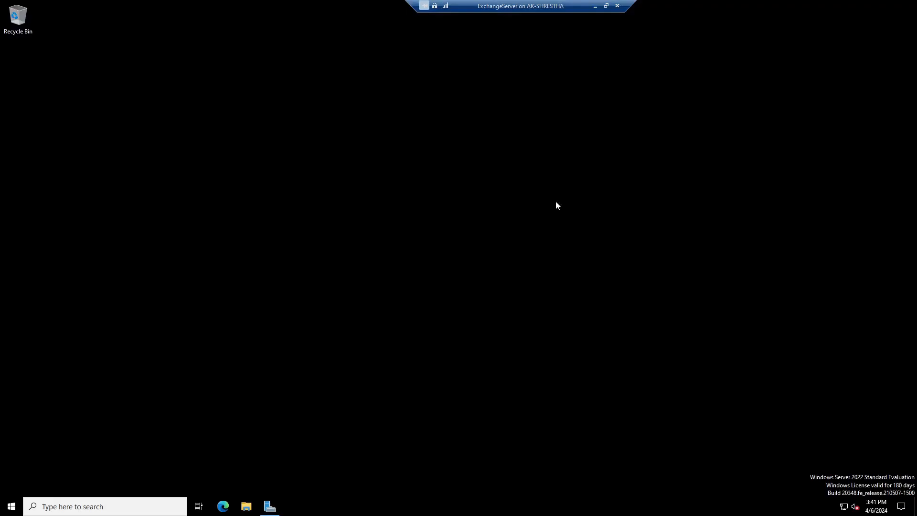
- Open Disk Management on the server and bring the 120 GB Disk 1 online
right_click(11, 507)
click(51, 332)
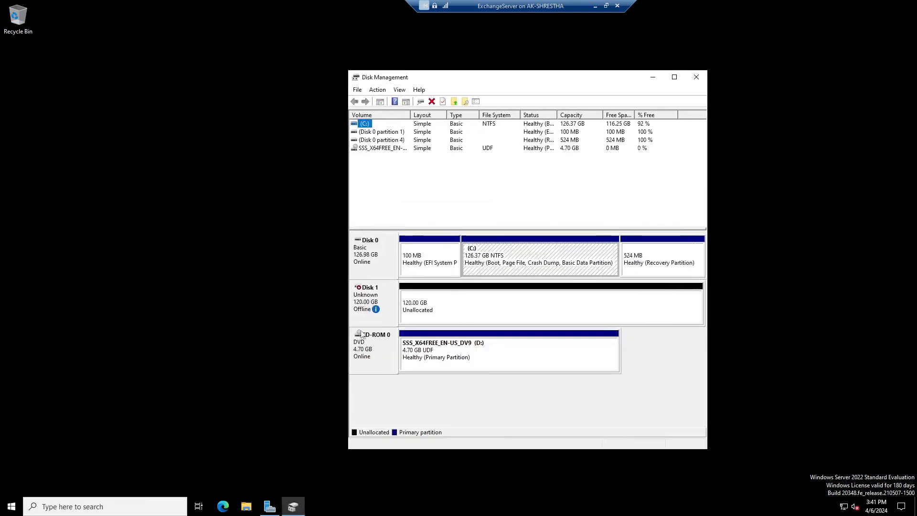
mouse_move(365, 315)
right_click(372, 295)
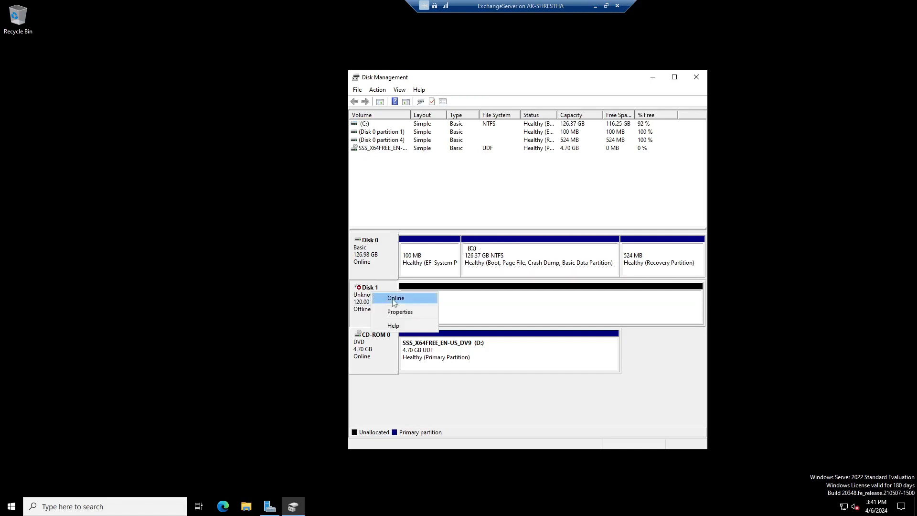
click(393, 298)
- Initialize Disk 1 with the GPT partition style
right_click(374, 294)
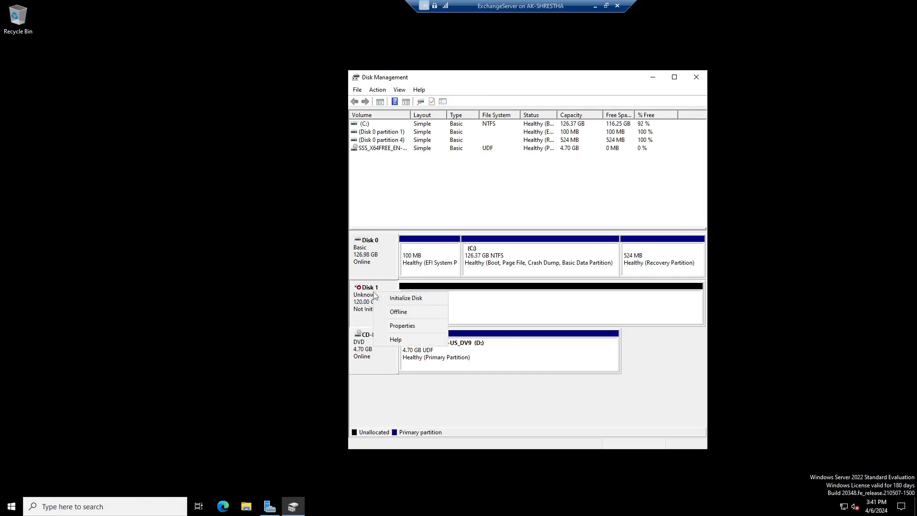
click(393, 298)
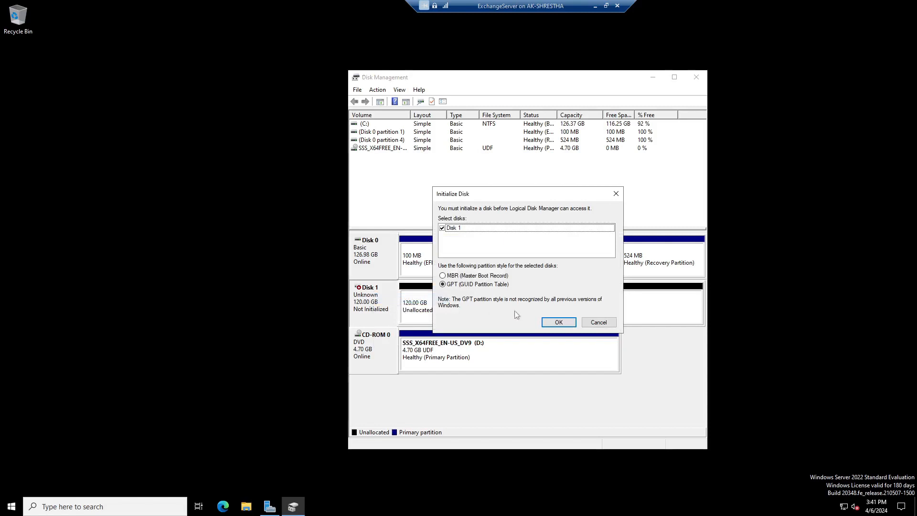
click(559, 323)
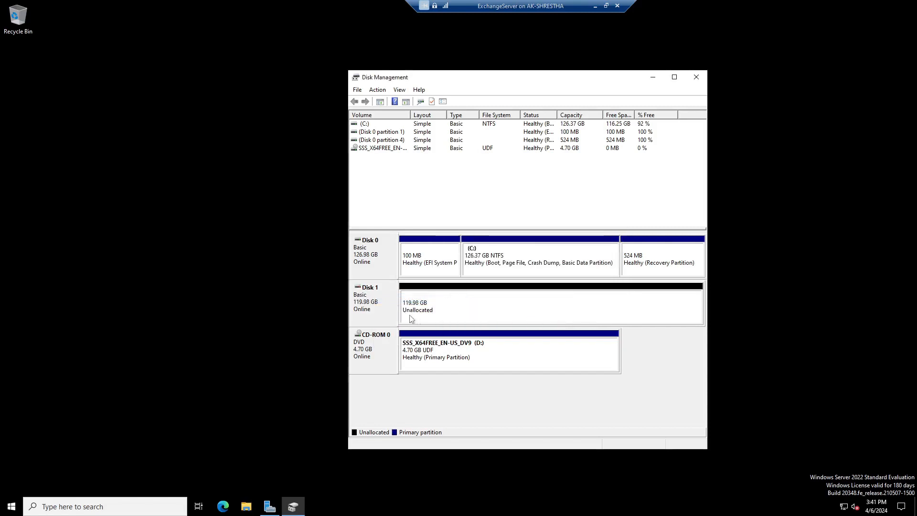
- Set up a new simple volume on Disk 1's unallocated space using the full 122862 MB and drive letter E
right_click(453, 305)
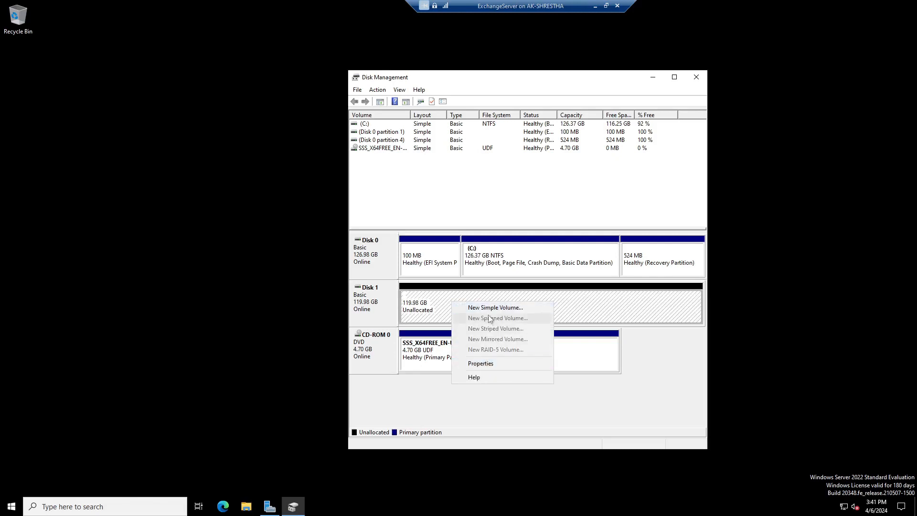
click(509, 311)
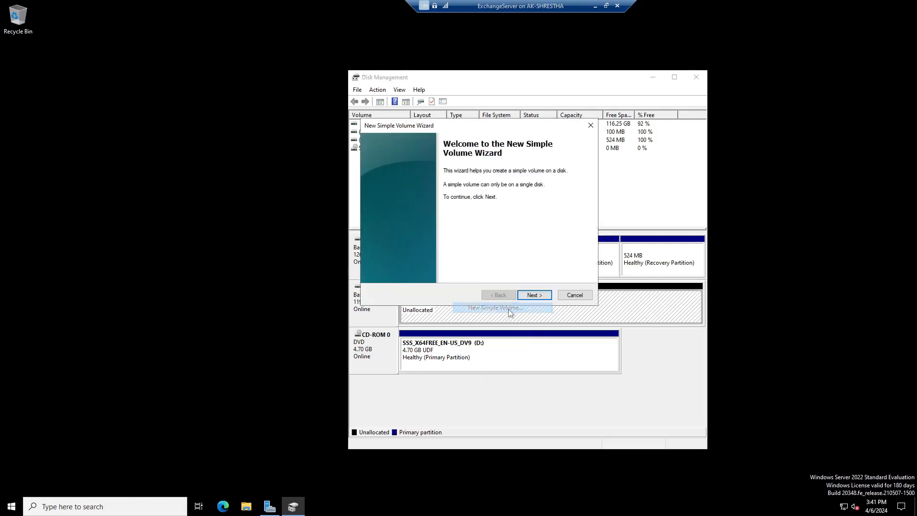
click(537, 296)
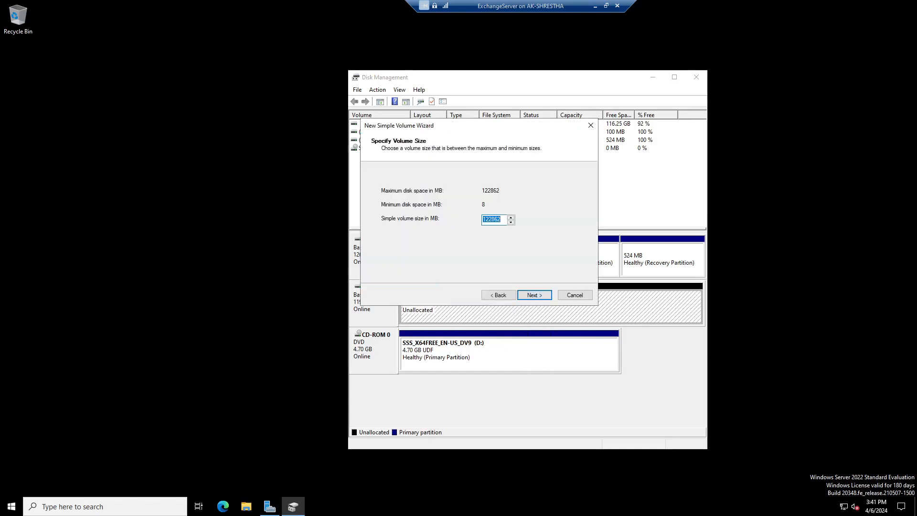
click(537, 296)
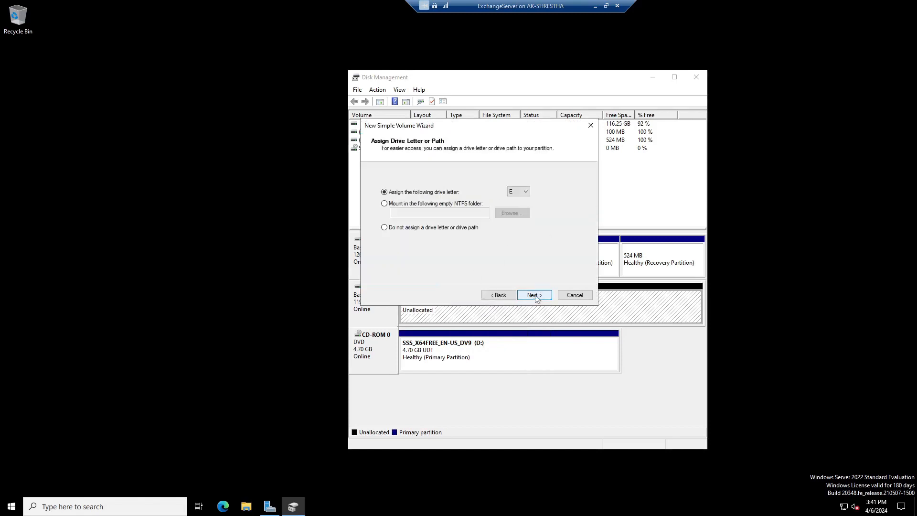
click(521, 198)
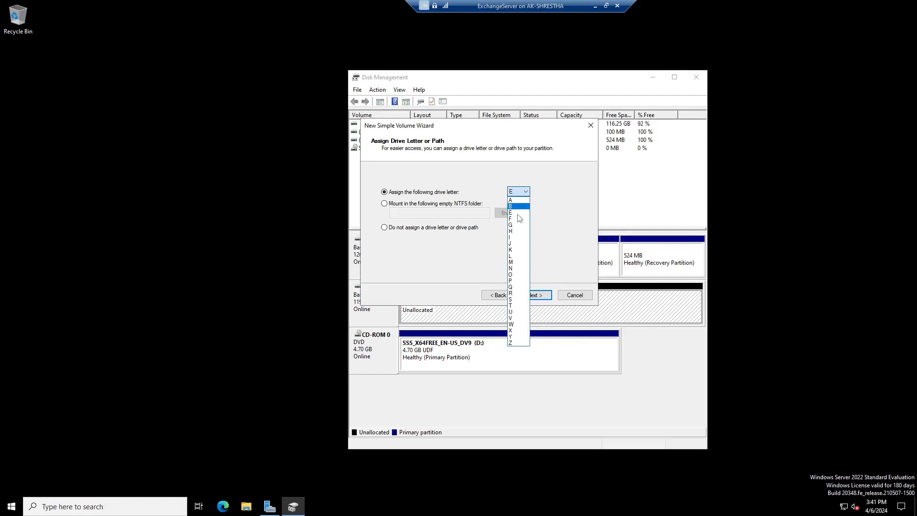
click(521, 196)
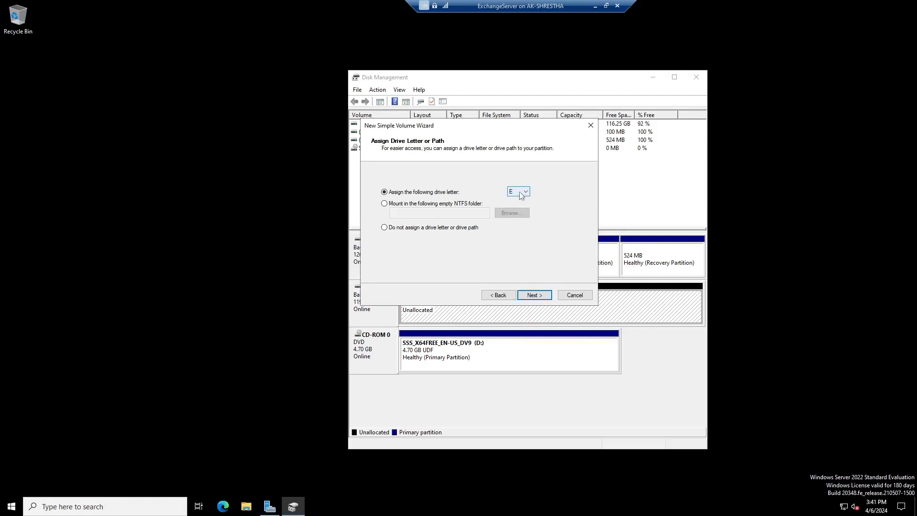
click(534, 295)
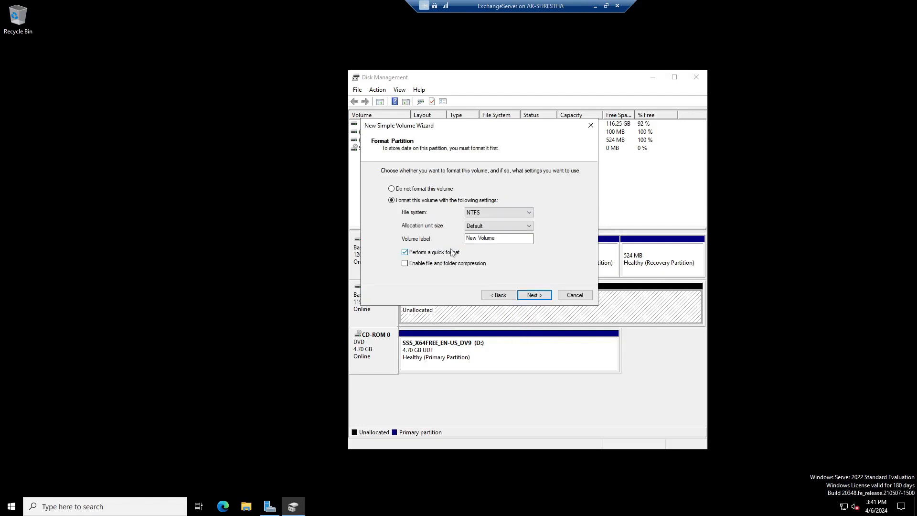
- Format the new volume as NTFS with the label ExchangeServer, finish the wizard, and close Disk Management
drag(506, 238, 352, 238)
text(ExchangeServer)
click(405, 252)
click(543, 301)
click(543, 299)
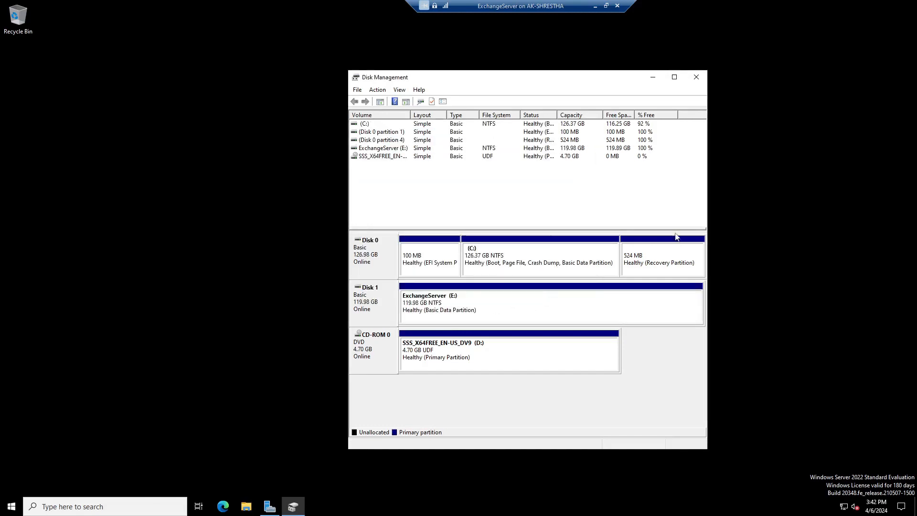
click(696, 77)
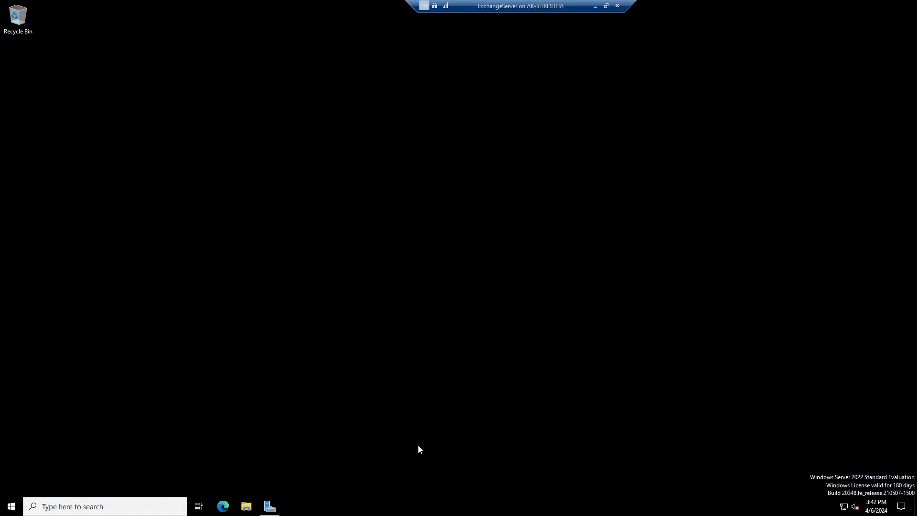
- Switch to File Explorer on the server and check This PC for the new ExchangeServer (E:) drive
click(246, 507)
drag(448, 118, 515, 87)
click(291, 195)
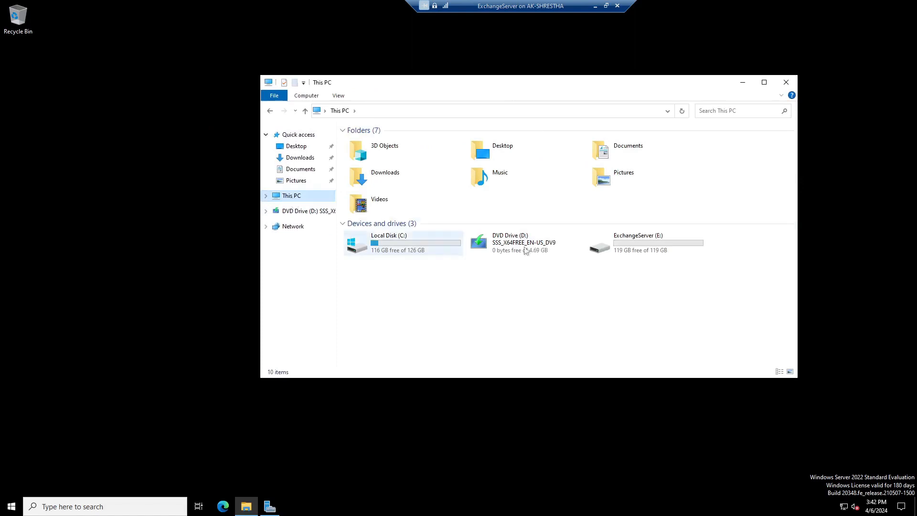
- Quick-format the ExchangeServer (E:) drive as NTFS with a 4096-byte allocation unit size and the label ExchangeServer
click(621, 251)
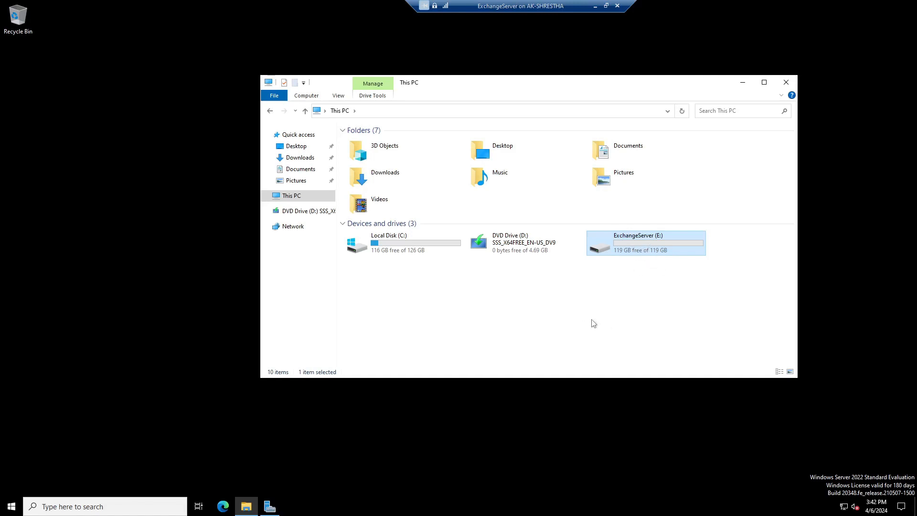
right_click(638, 253)
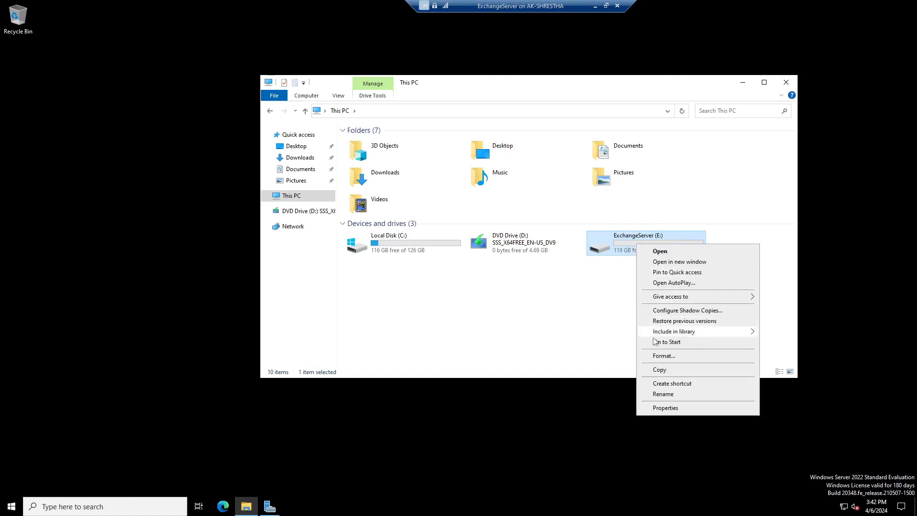
click(658, 356)
click(362, 374)
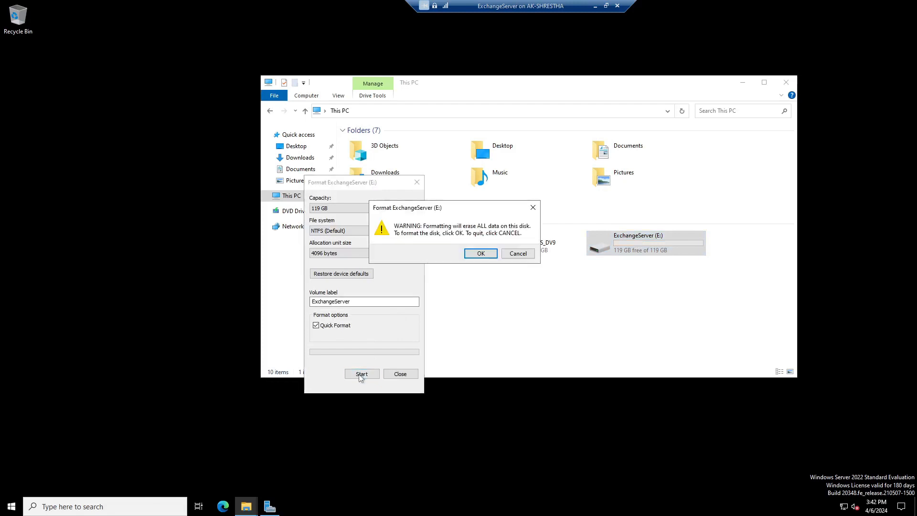
click(476, 254)
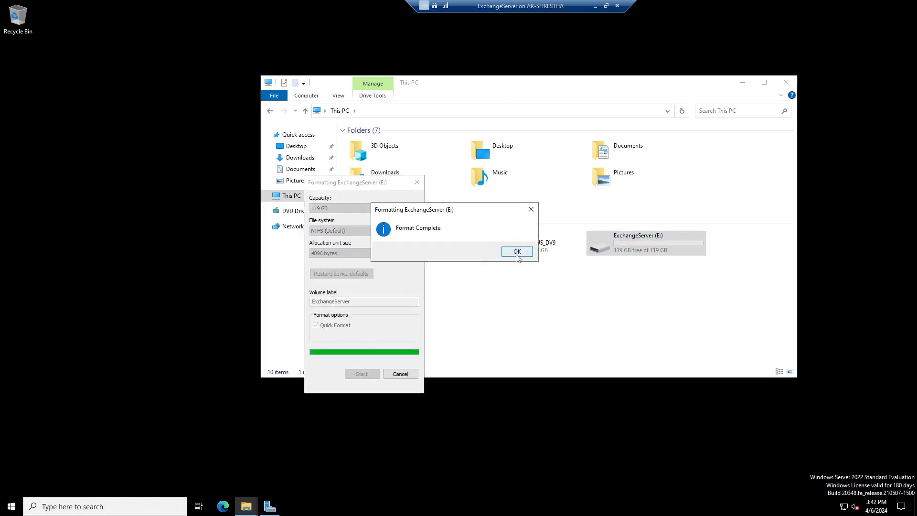
click(517, 252)
click(400, 374)
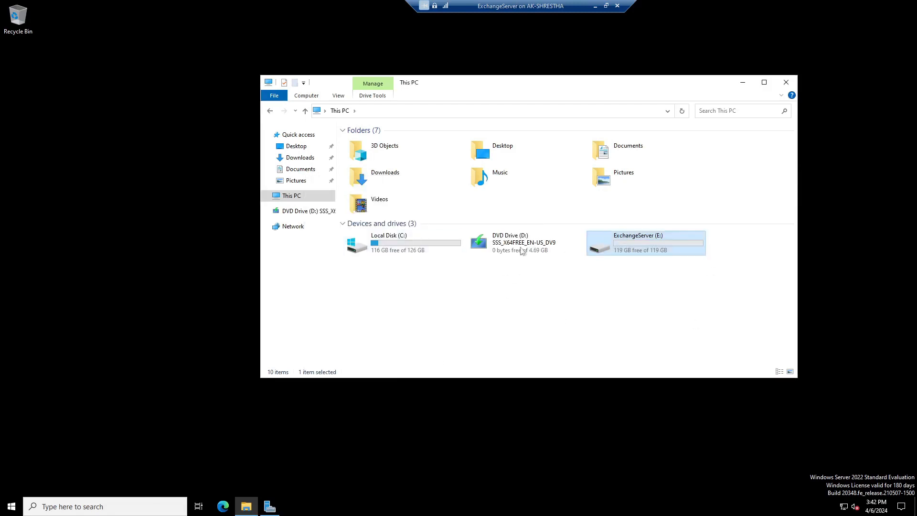